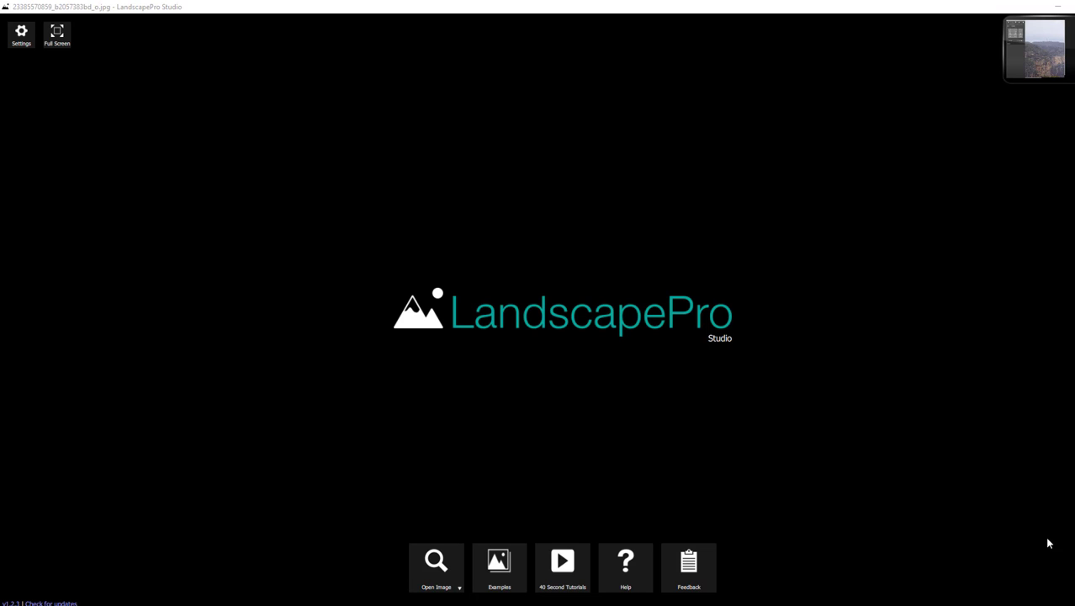
Return to the cliff photo and label the upper sky as Sky and both cliff faces and the distant valley as Mountain
click(1042, 70)
click(1042, 71)
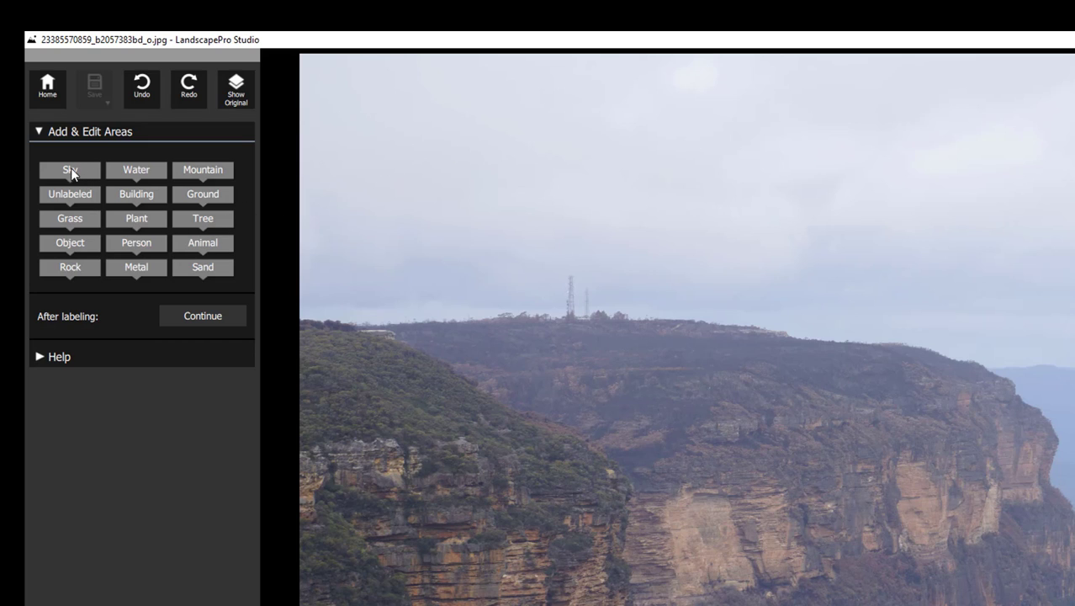
drag(70, 172, 661, 91)
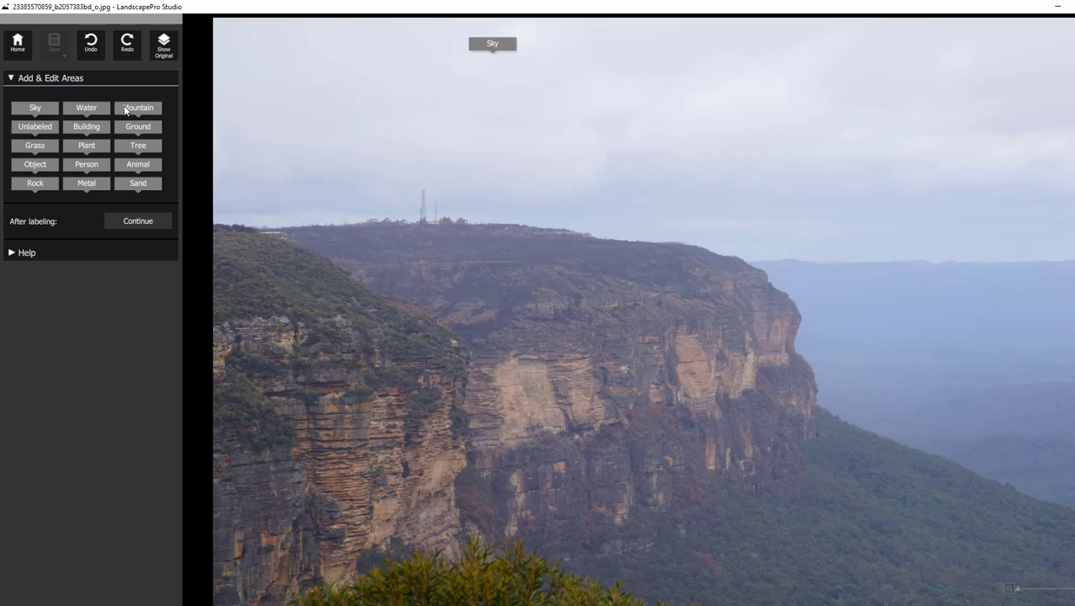
drag(124, 105, 360, 438)
drag(143, 109, 723, 350)
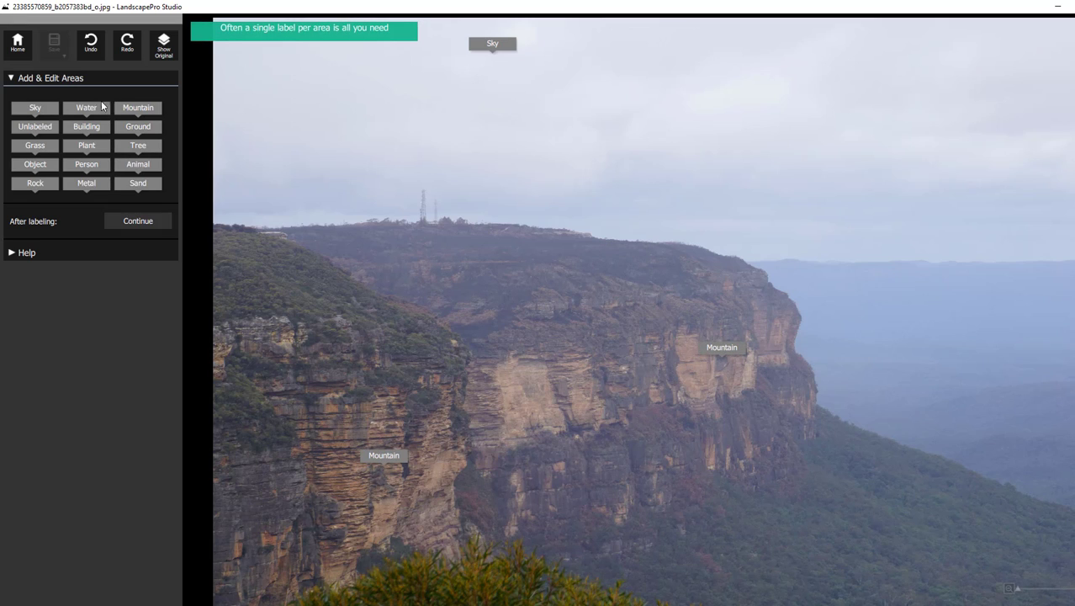
drag(135, 112, 916, 338)
Label the foreground bush Tree, the left hillside Grass, the right sky Sky and the forested slope Plant, and generate the areas
drag(138, 146, 497, 583)
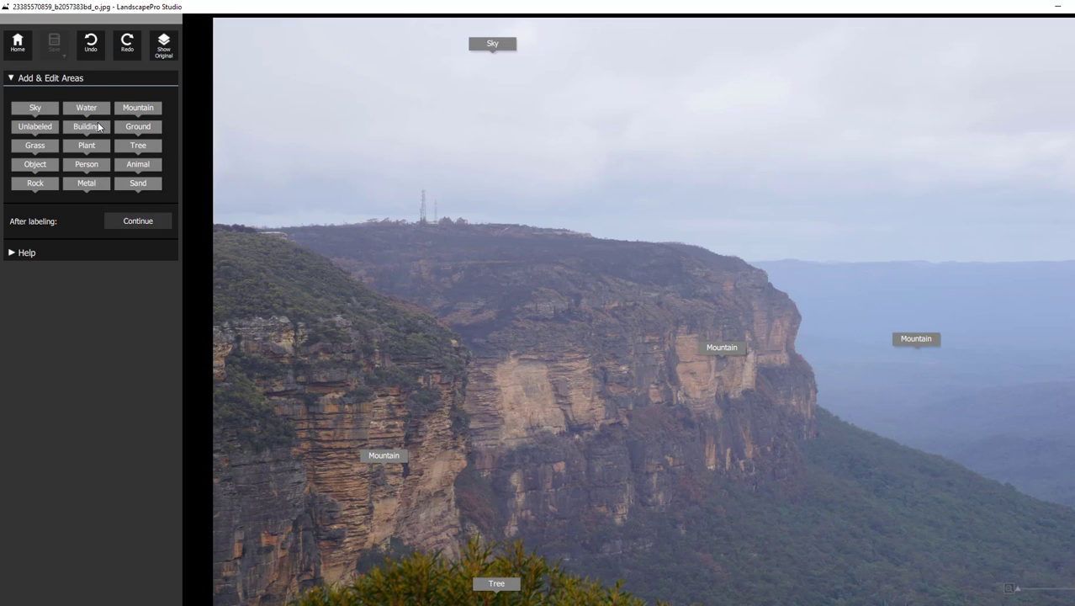
drag(39, 145, 270, 269)
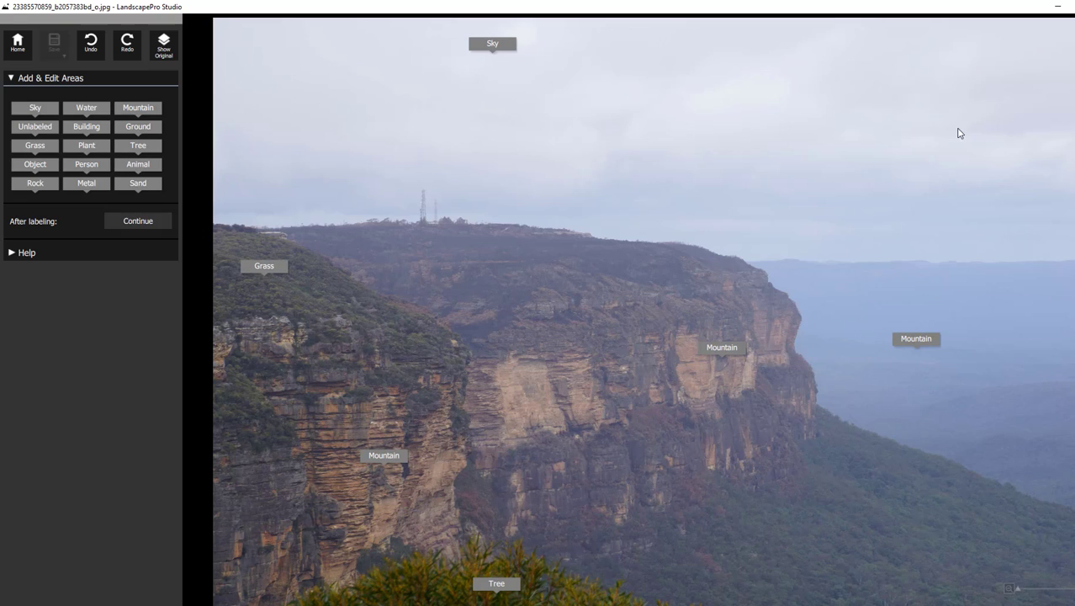
drag(49, 110, 856, 155)
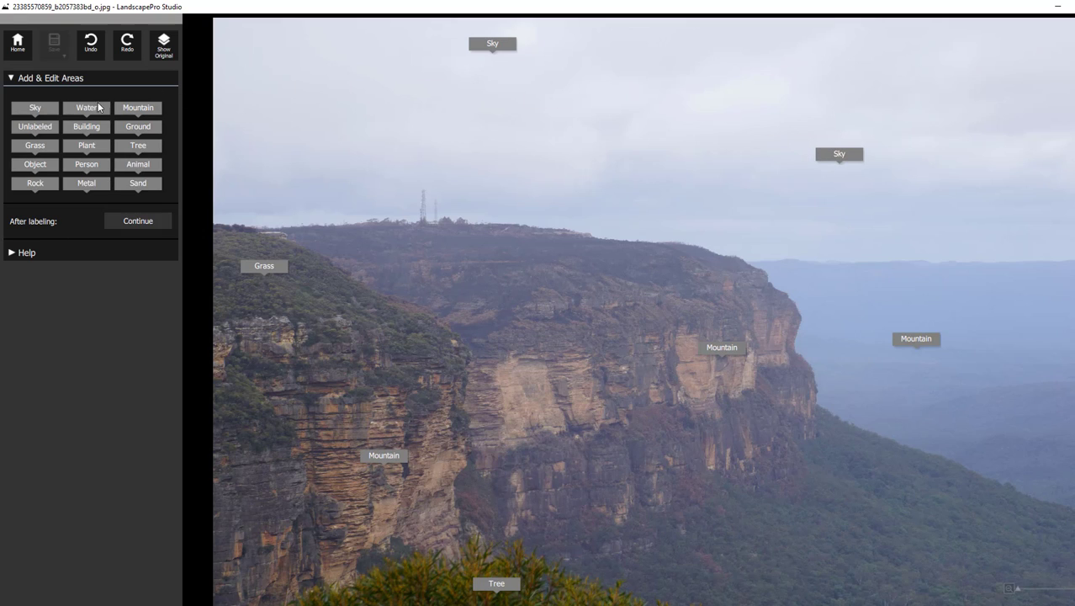
drag(87, 145, 748, 419)
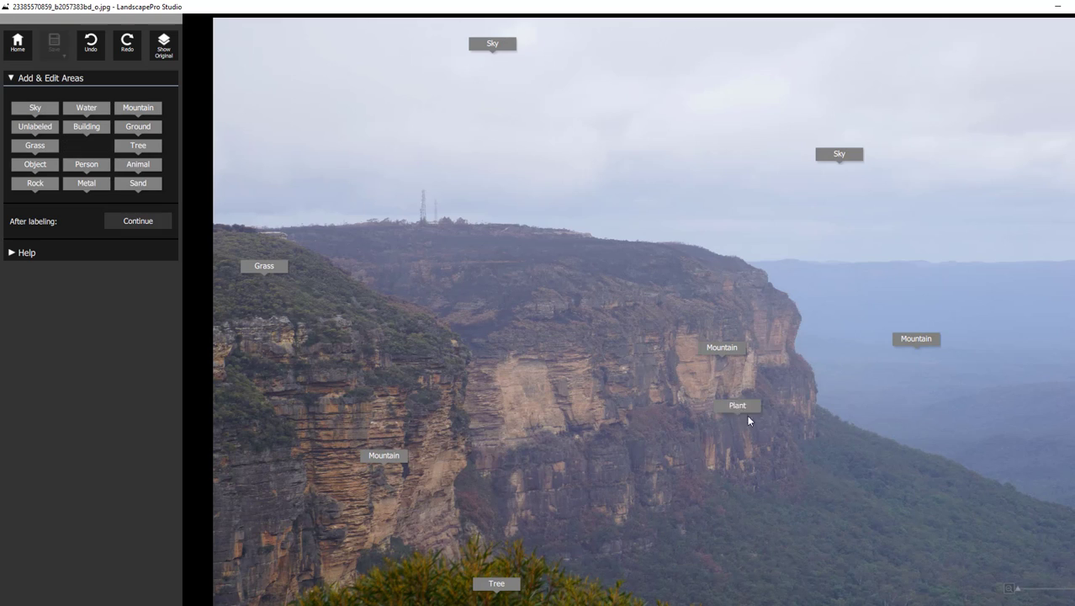
drag(805, 530, 806, 531)
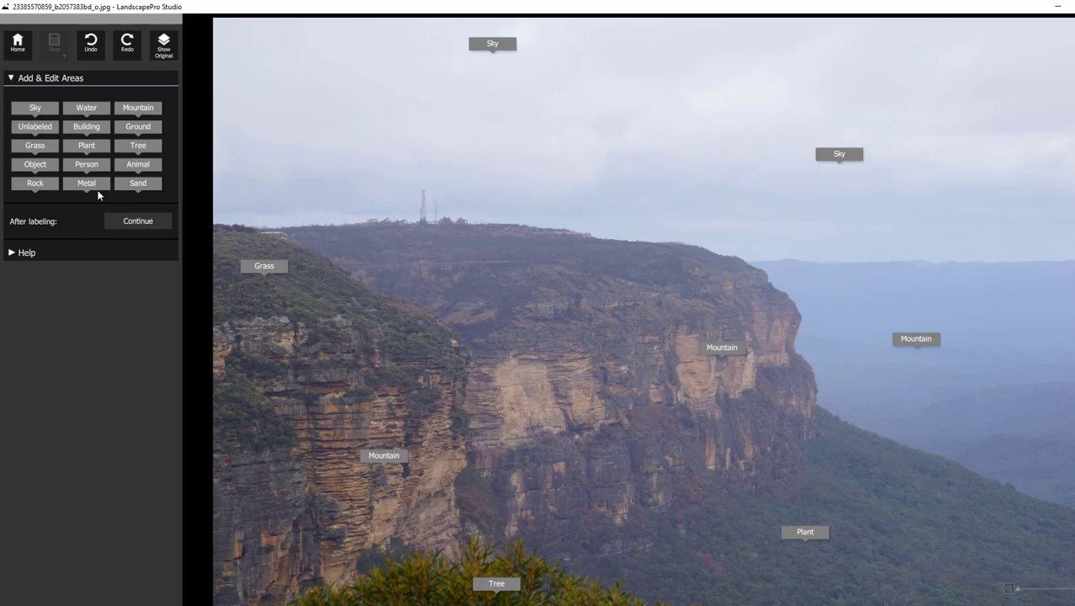
click(133, 223)
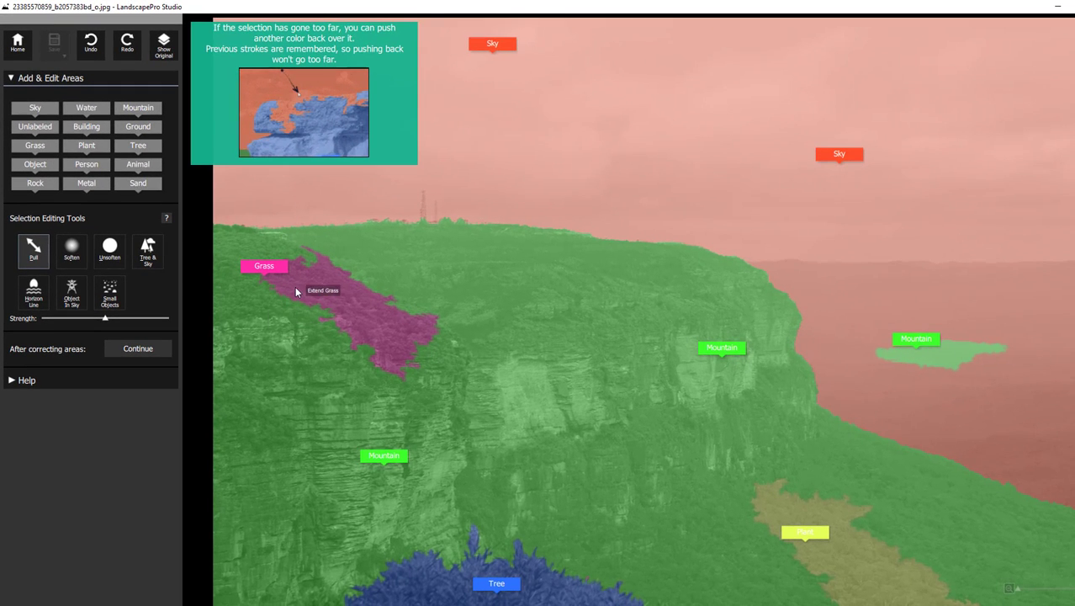
Extend the Grass area over the left hillside, Mountain over the distant valley, and Plant over the forested slope below the cliff
drag(396, 386, 314, 389)
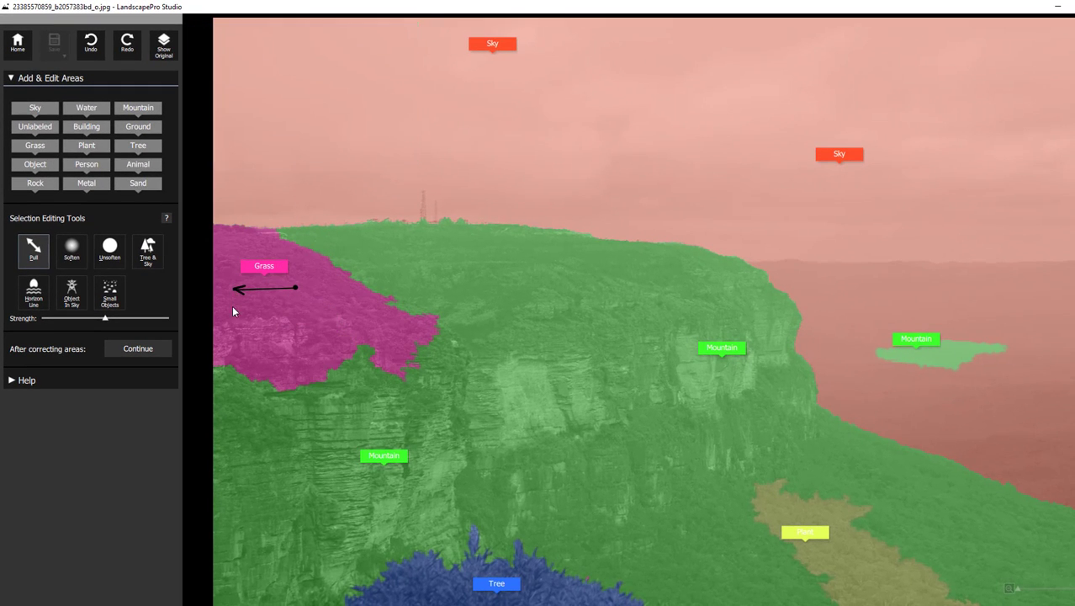
mouse_move(239, 364)
mouse_down()
mouse_move(240, 408)
mouse_move(264, 423)
mouse_up()
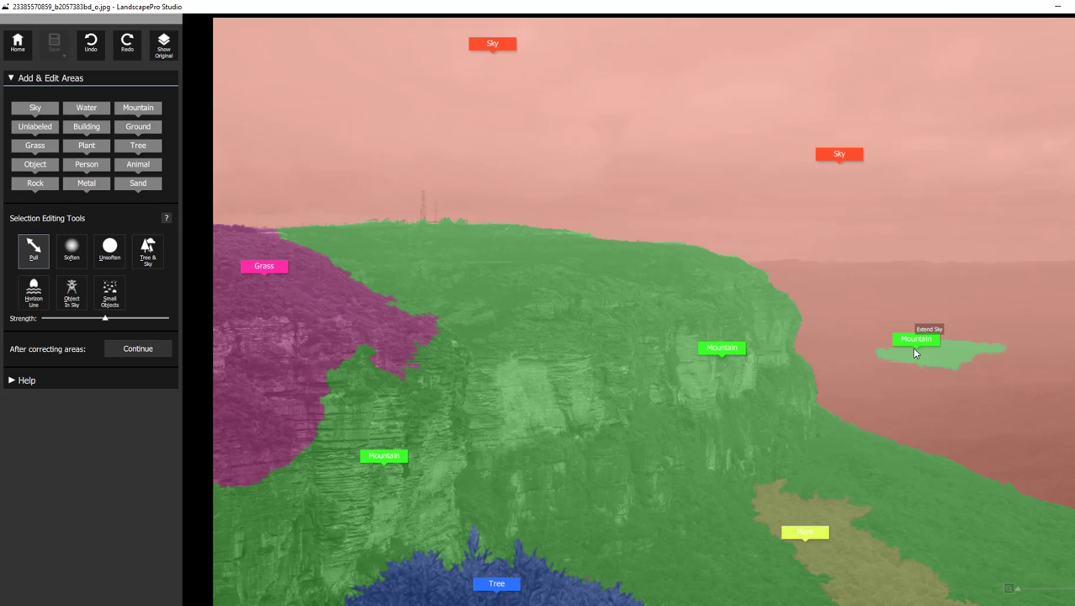
drag(893, 357, 836, 308)
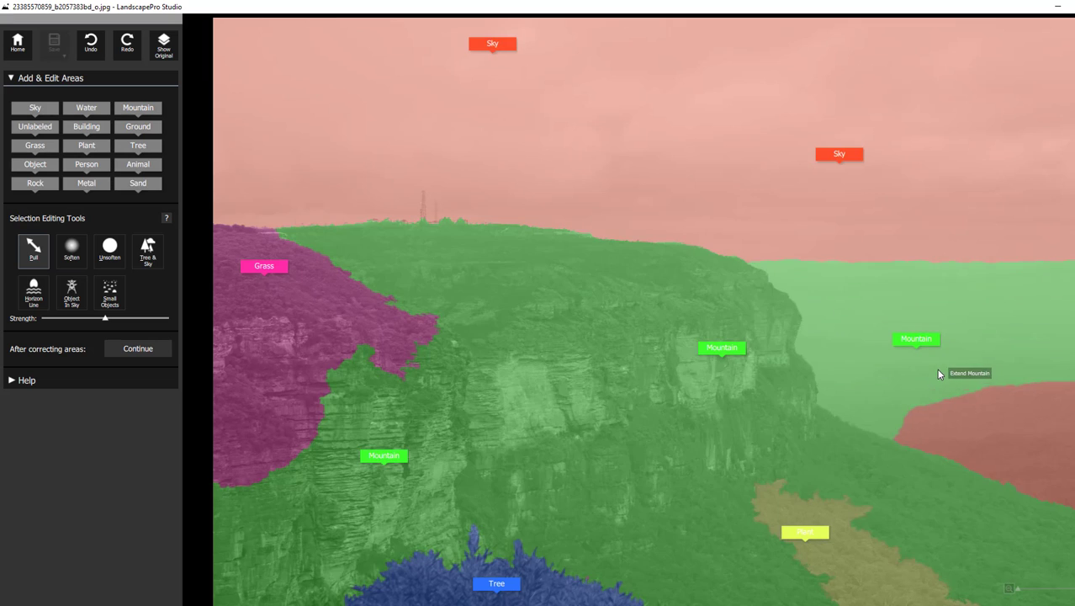
mouse_move(938, 369)
mouse_down()
mouse_move(1018, 414)
mouse_move(1060, 471)
mouse_up()
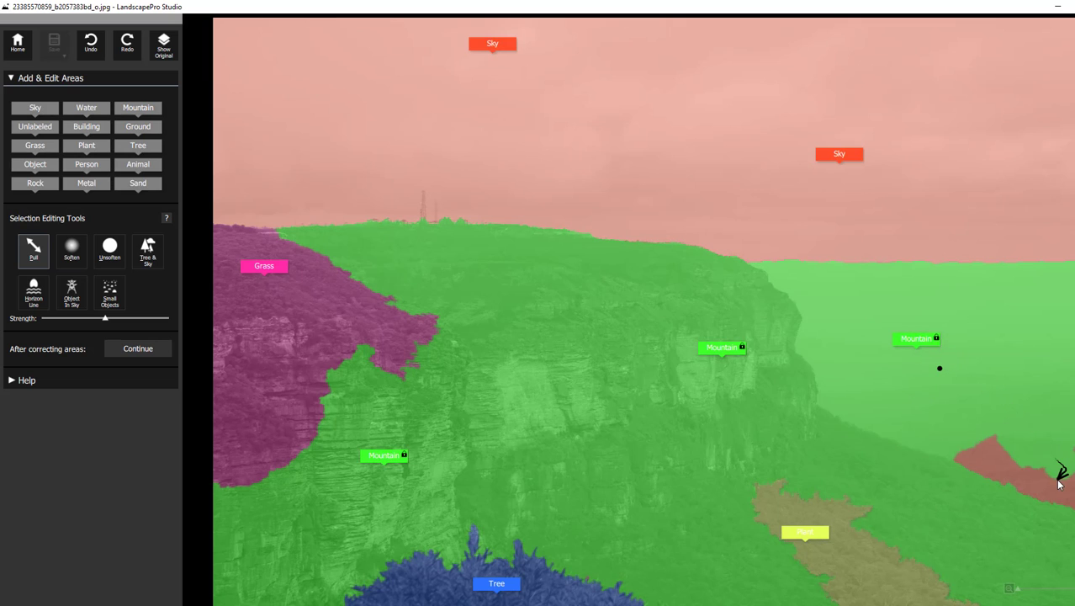
mouse_move(819, 532)
mouse_down()
mouse_move(853, 491)
mouse_move(830, 529)
mouse_move(892, 492)
mouse_move(844, 463)
mouse_move(914, 513)
mouse_move(1021, 552)
mouse_move(981, 578)
mouse_move(821, 594)
mouse_move(629, 586)
mouse_up()
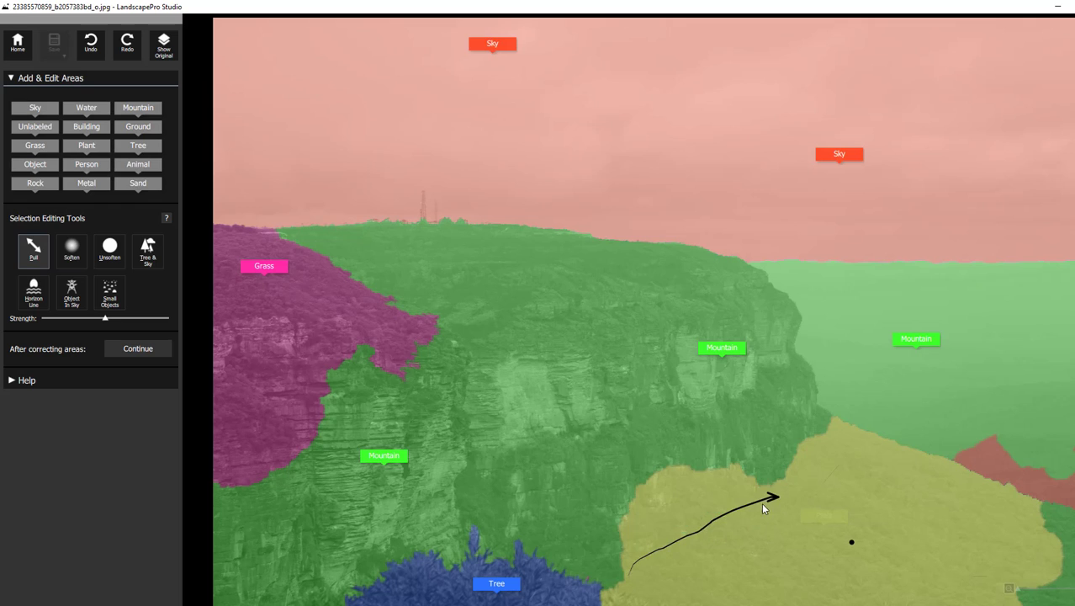
drag(764, 501, 582, 551)
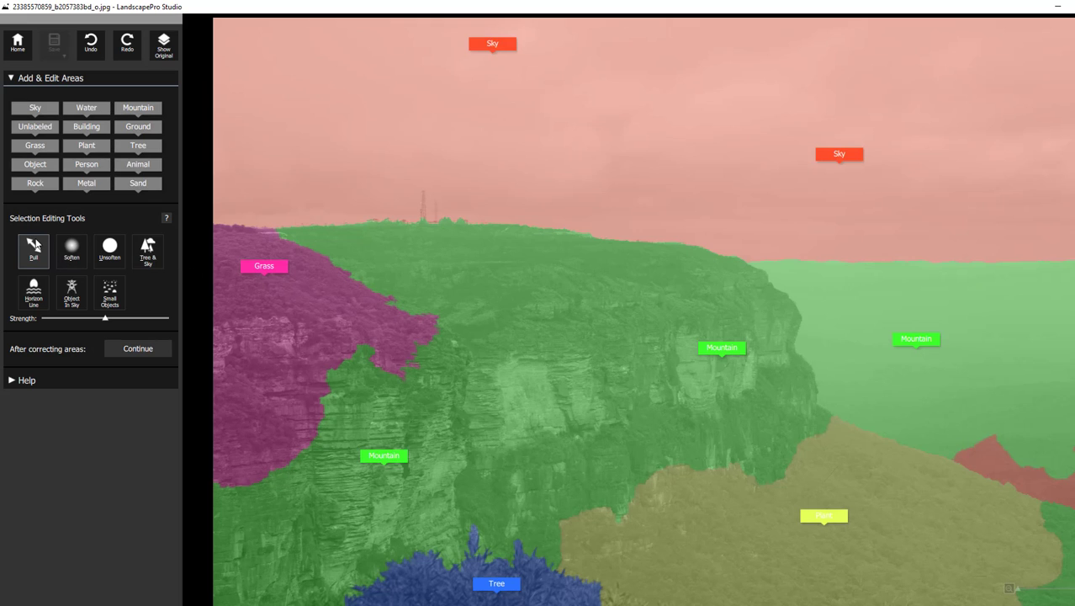
Soften the edge of the Grass area where it meets the cliff and accept the corrected areas
click(78, 249)
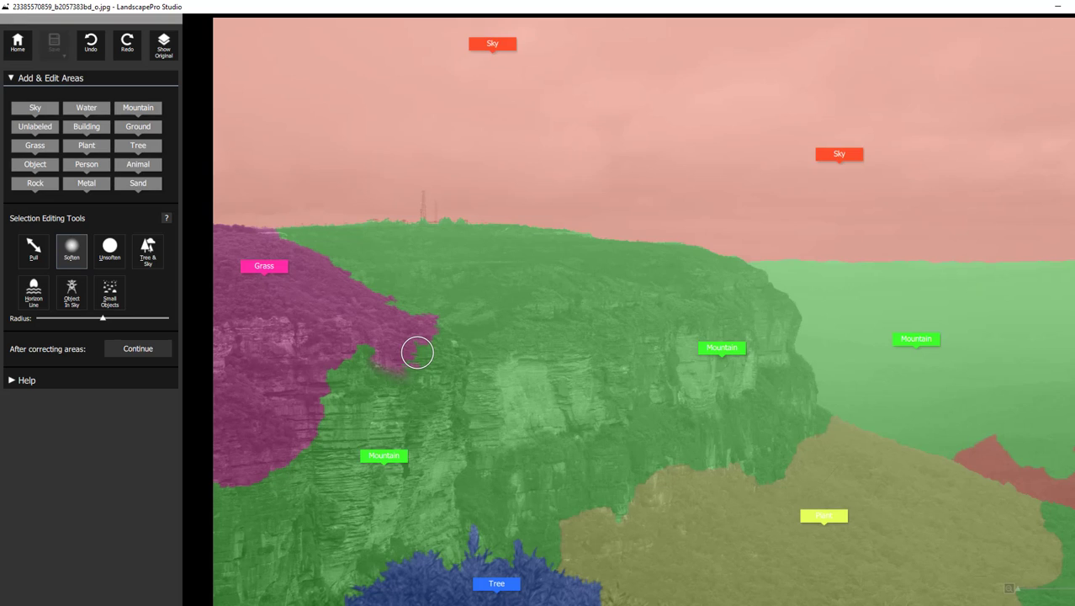
click(33, 291)
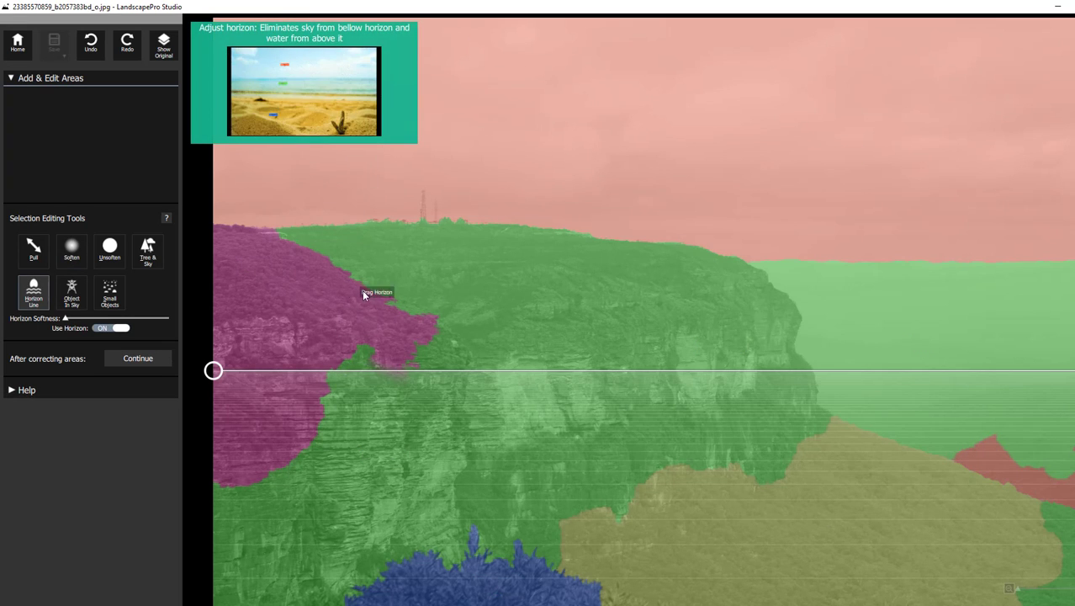
click(45, 291)
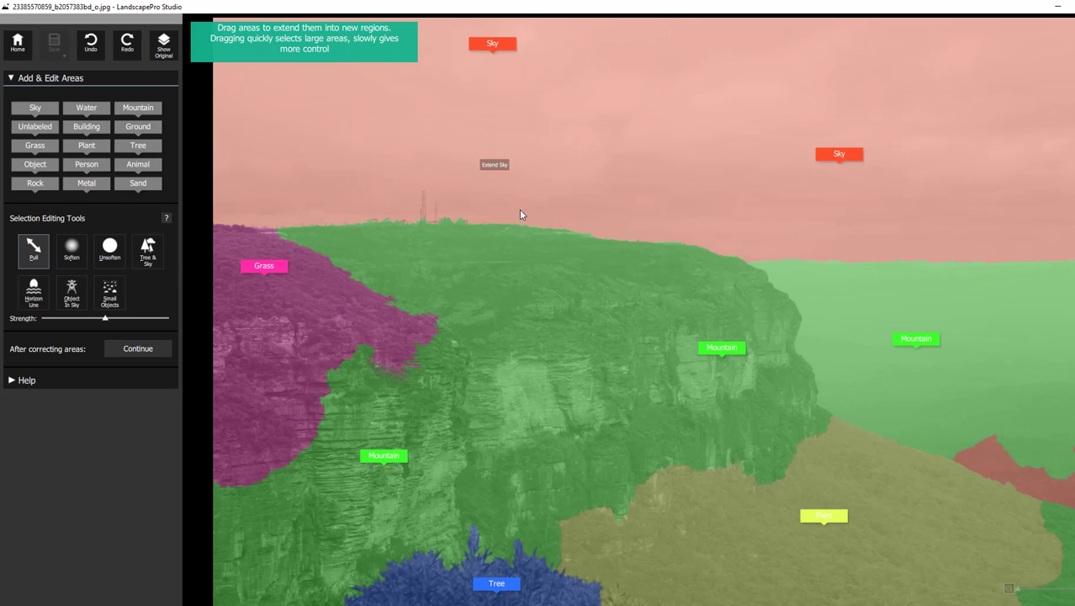
click(144, 352)
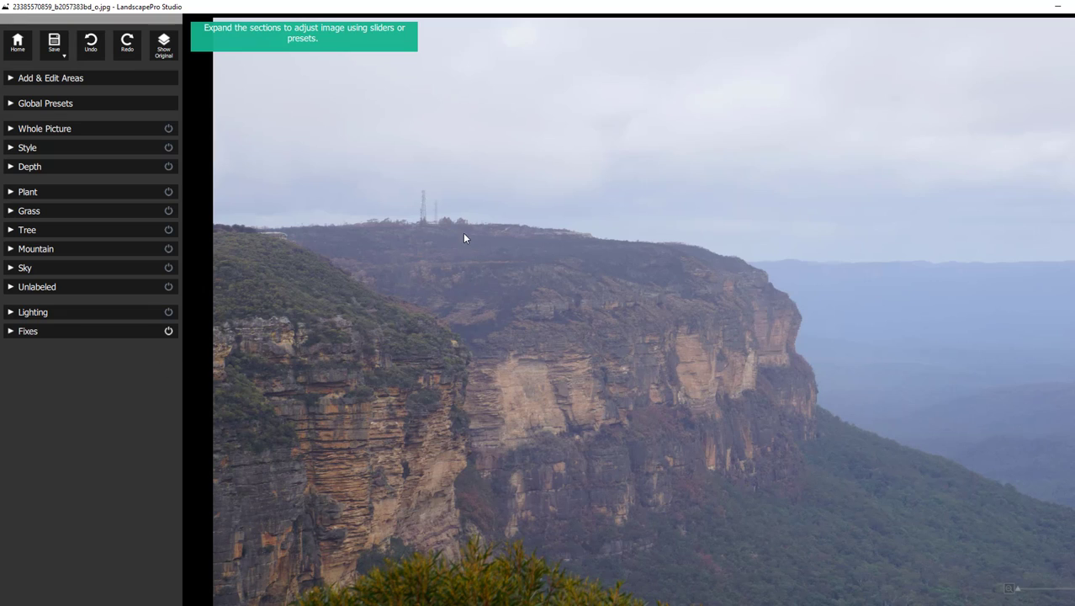
Try the Cold Sunset and Desaturate global presets on the photo and settle on the Dusk preset
click(10, 103)
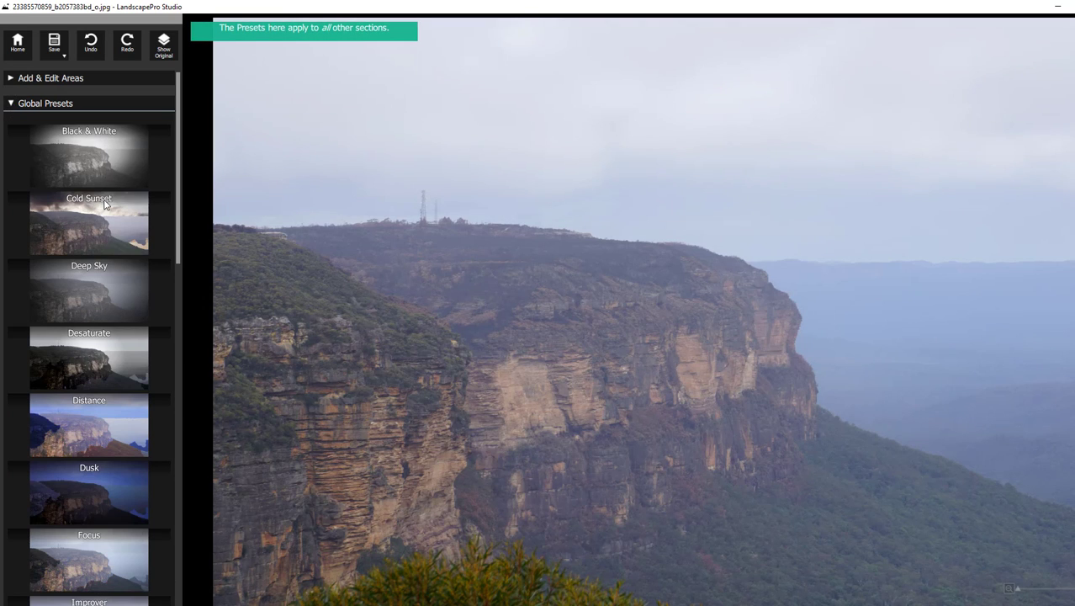
click(97, 229)
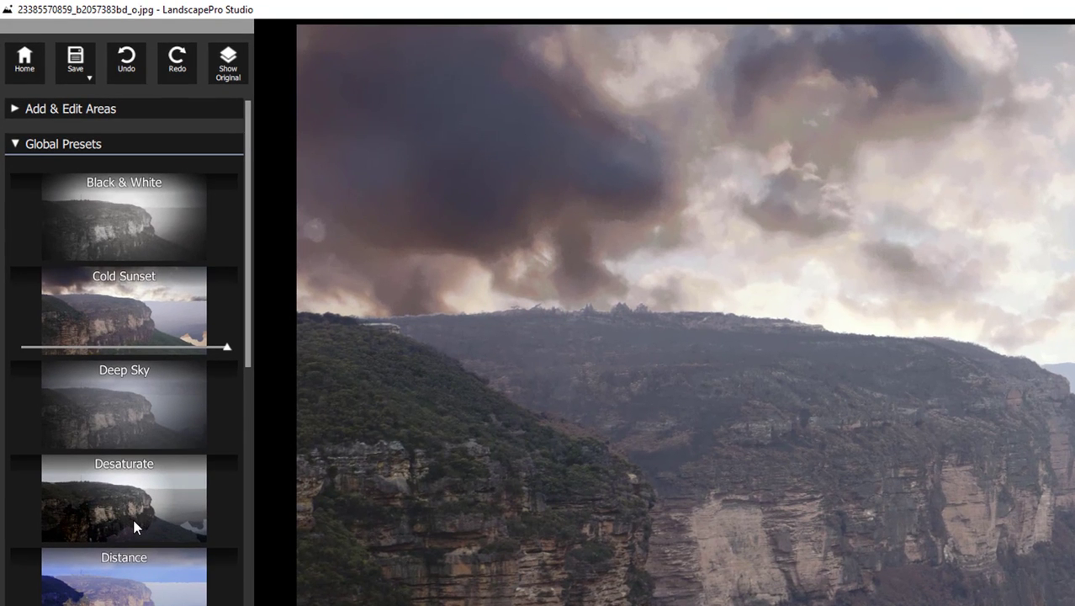
click(151, 499)
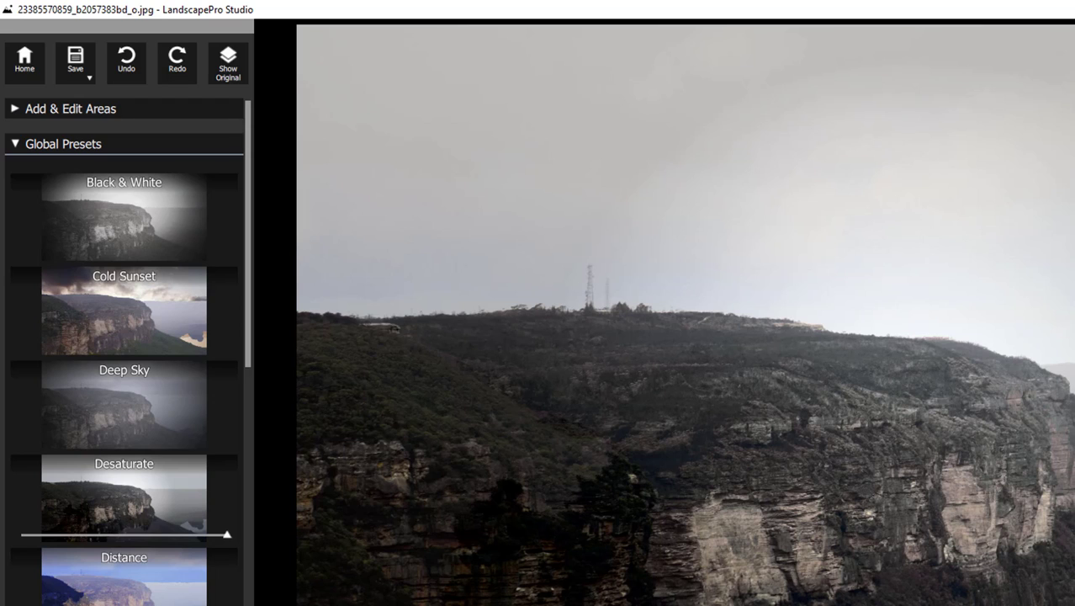
click(135, 599)
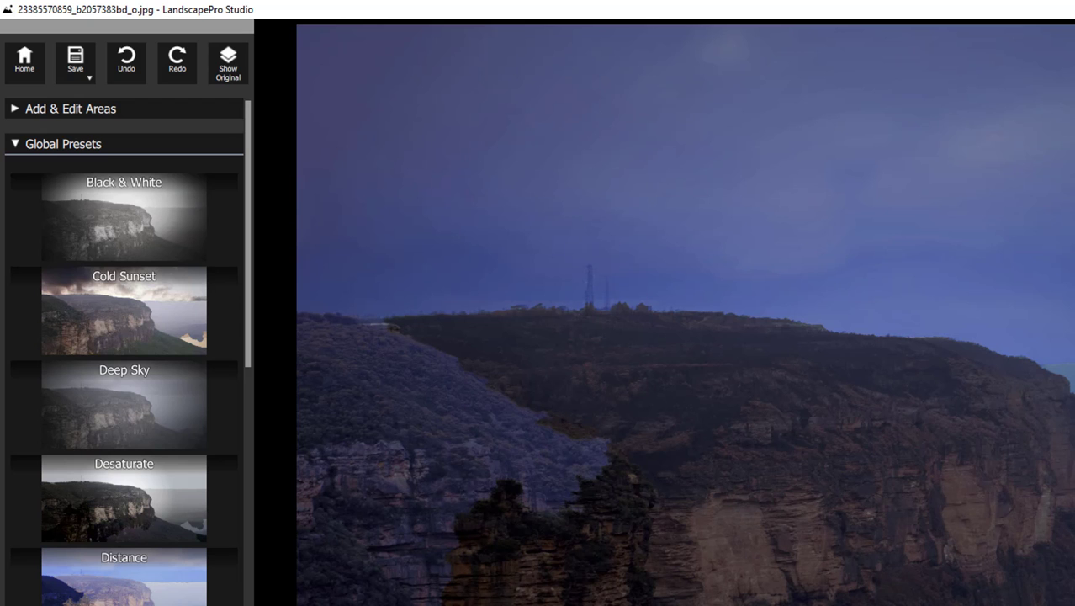
scroll(159, 463, down, 2)
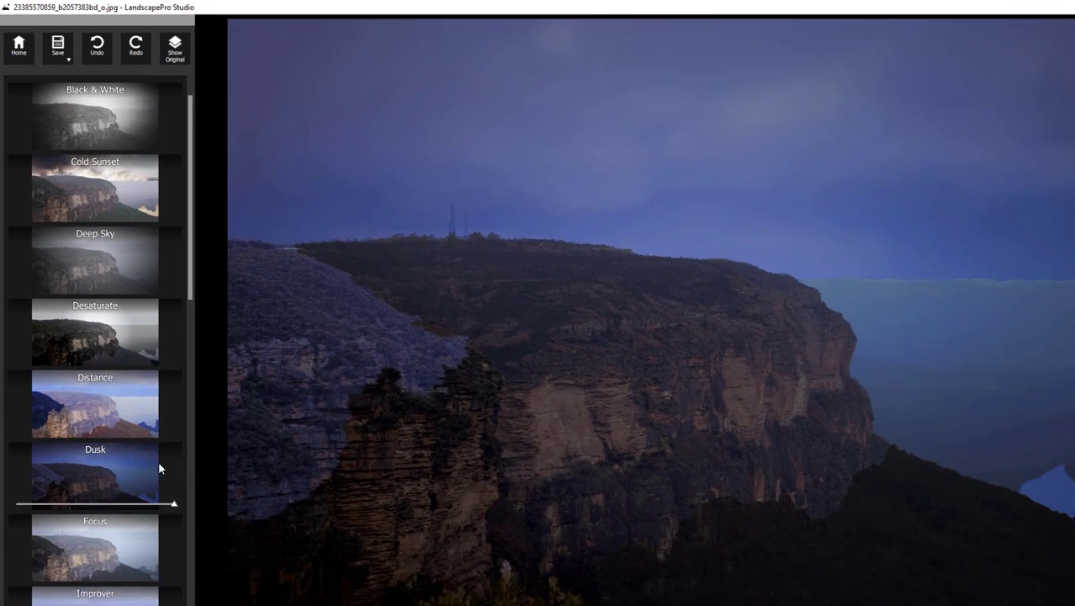
scroll(135, 416, up, 3)
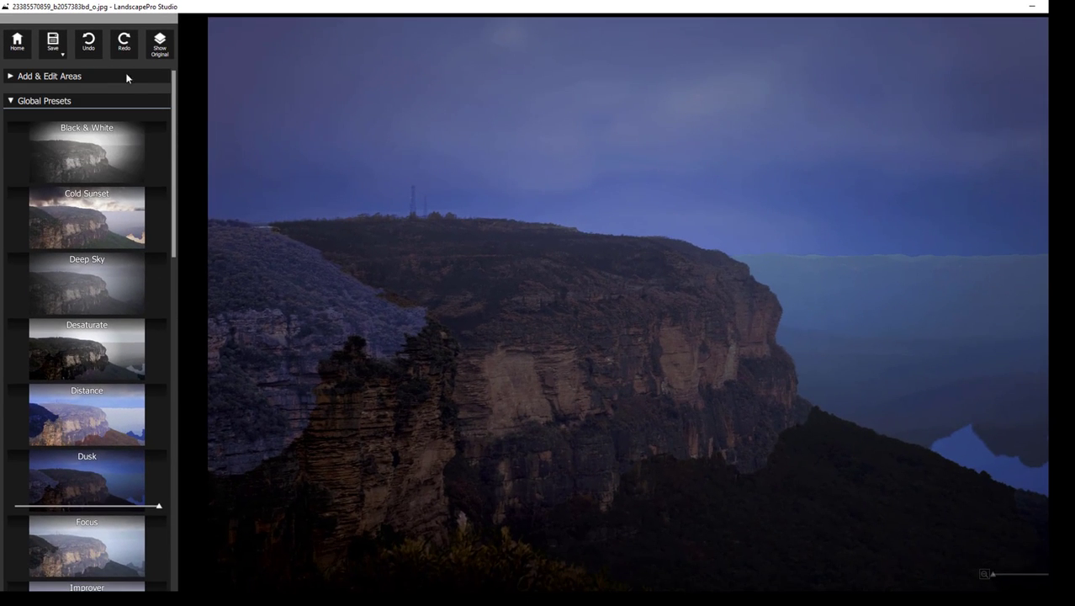
click(13, 101)
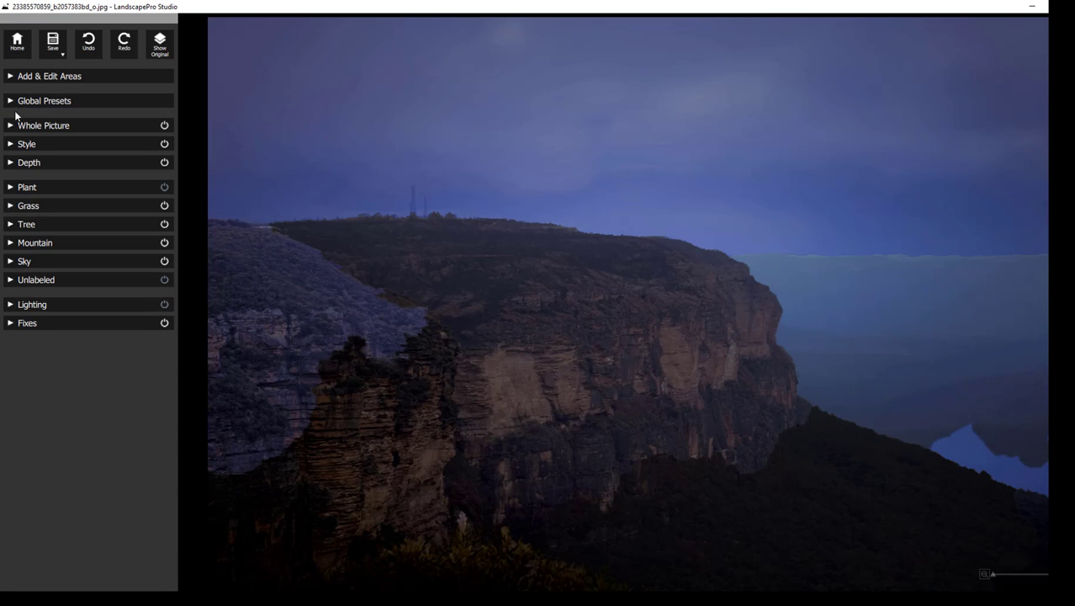
Apply the Contrast preset to the whole picture at full strength
click(11, 126)
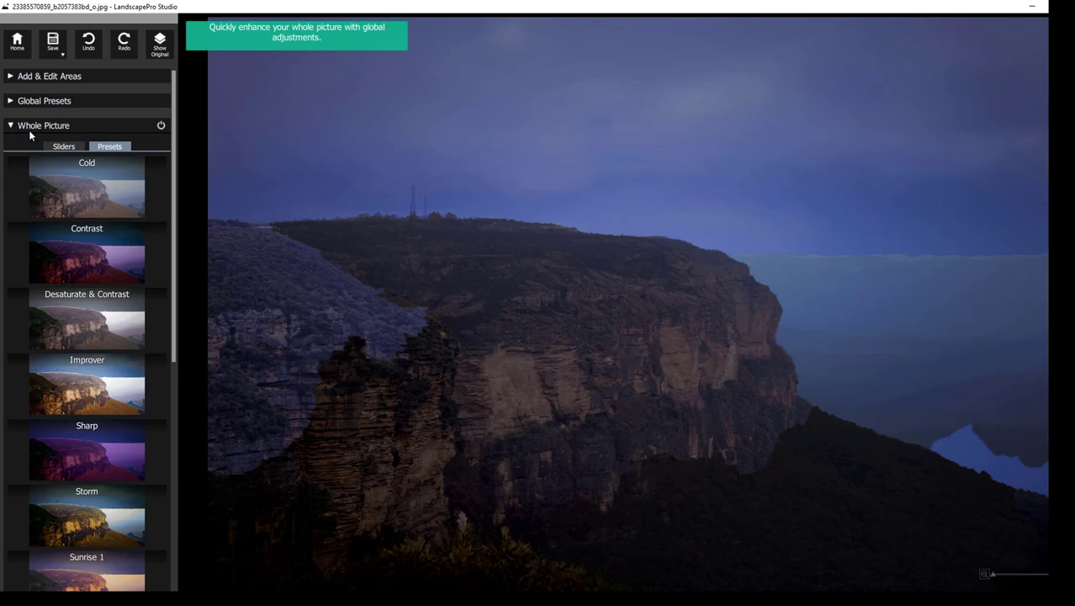
click(88, 272)
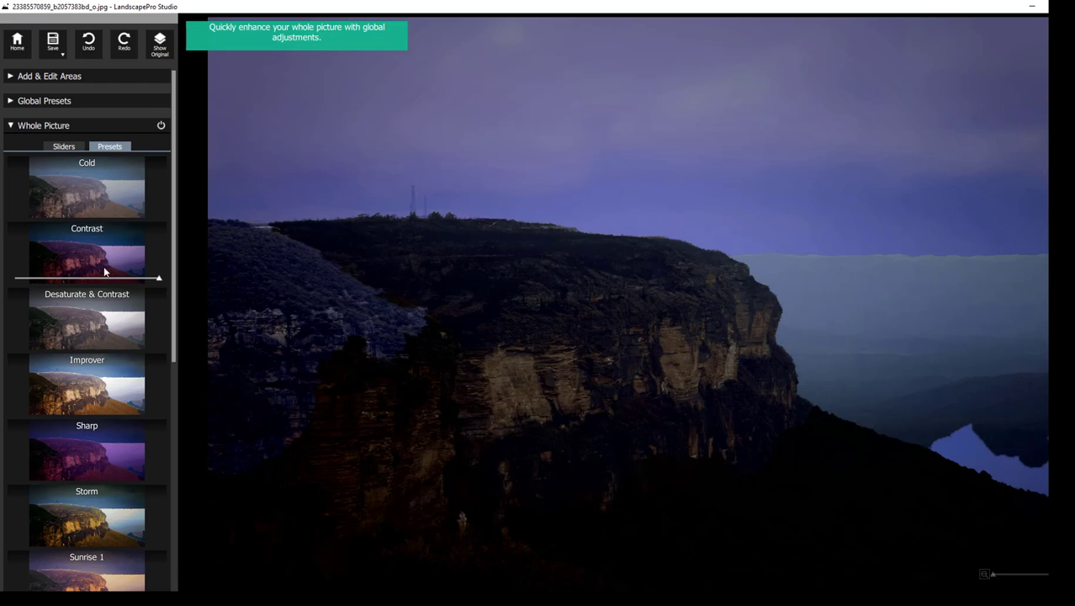
mouse_move(158, 277)
mouse_down()
mouse_move(68, 284)
mouse_move(158, 277)
mouse_up()
click(11, 127)
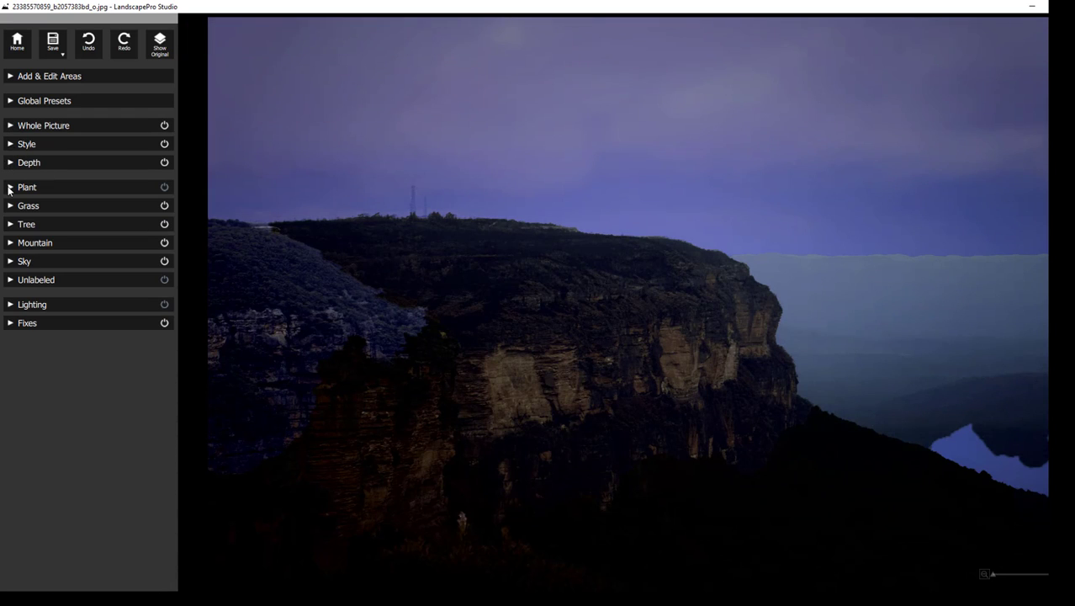
Try the Bright, Cold, Hot & Dry and Improver presets on the Plant area and settle on Lush Green
click(10, 187)
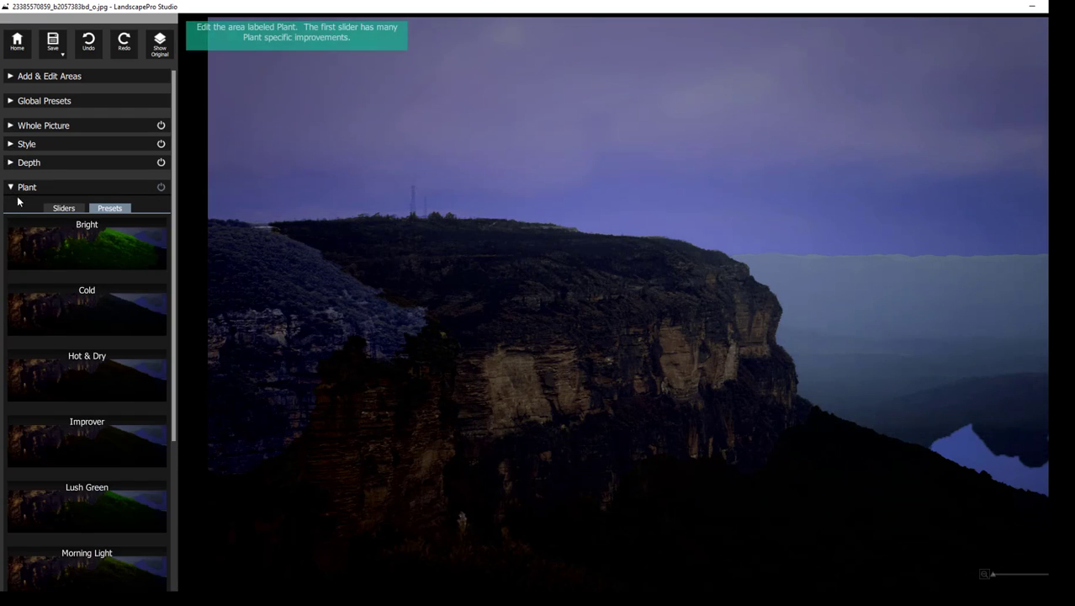
click(107, 242)
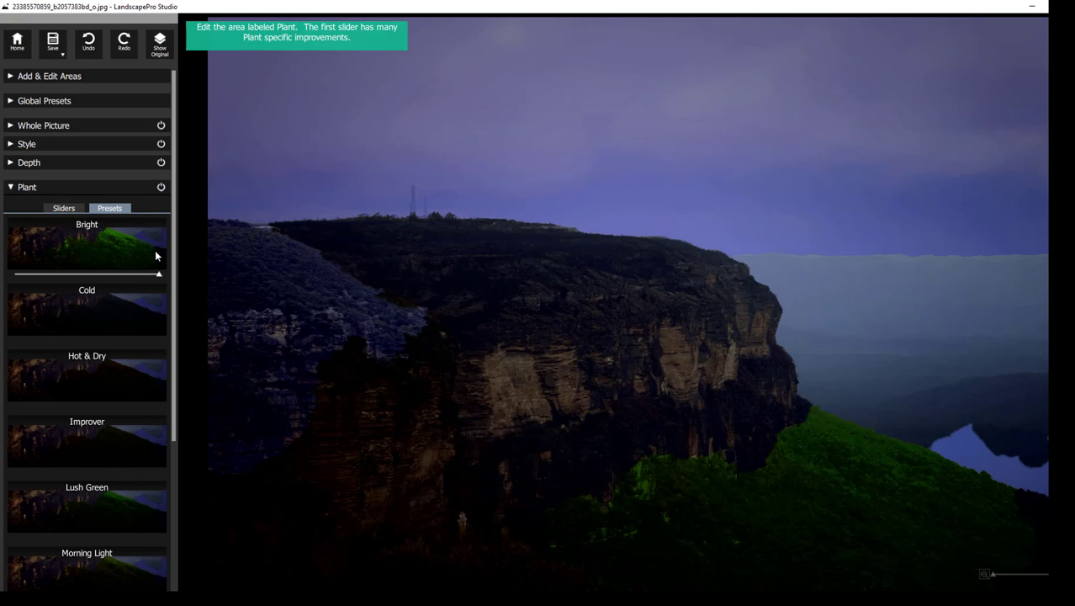
click(123, 320)
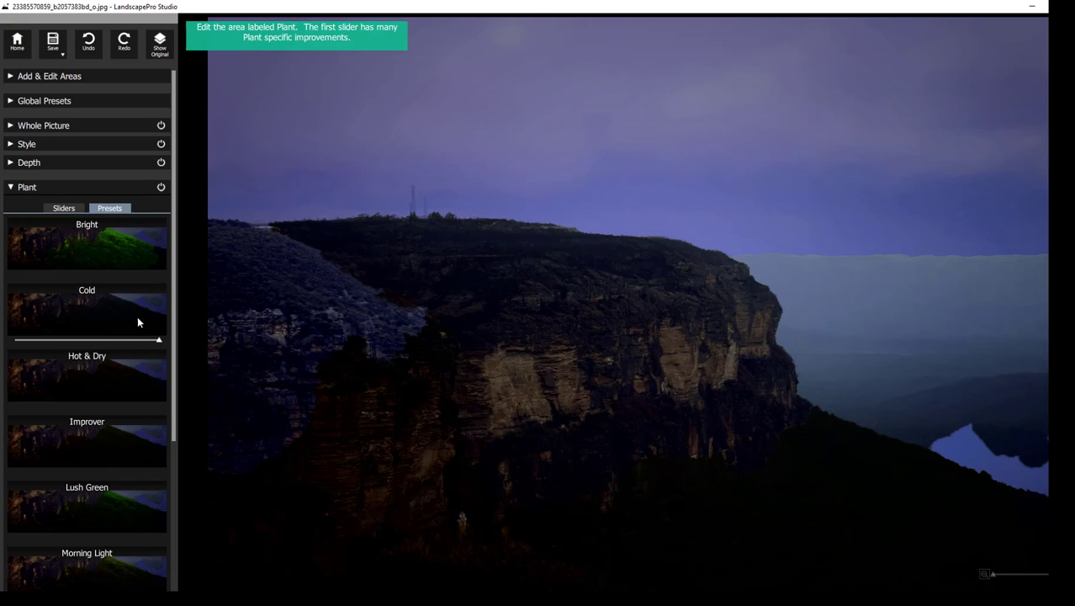
click(126, 365)
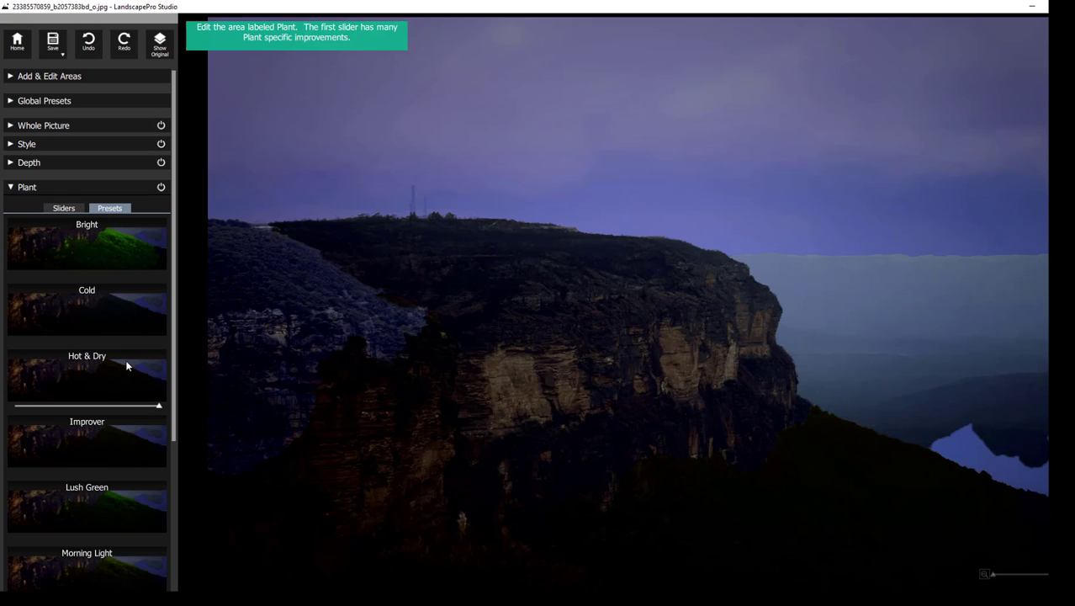
click(127, 441)
click(118, 504)
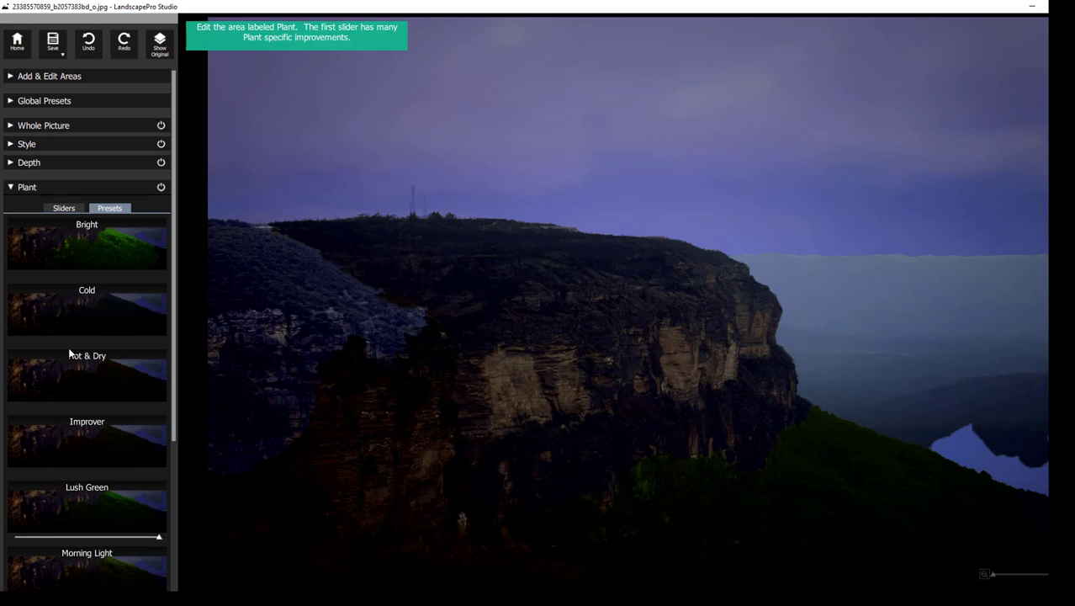
click(11, 187)
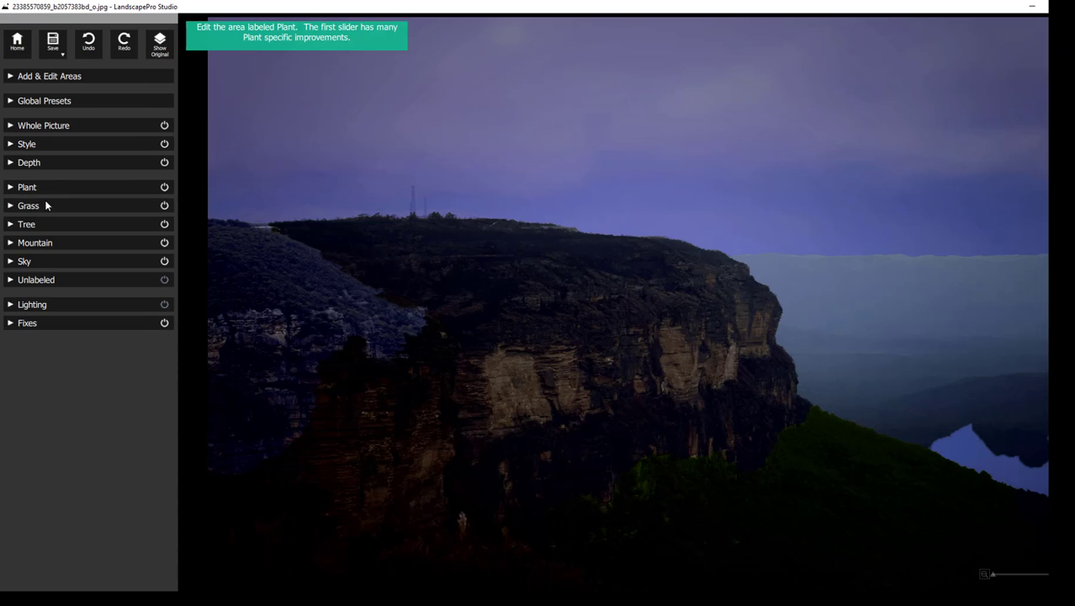
Apply the Altocumulus 1 preset to the Sky area and reduce its strength slightly
click(11, 262)
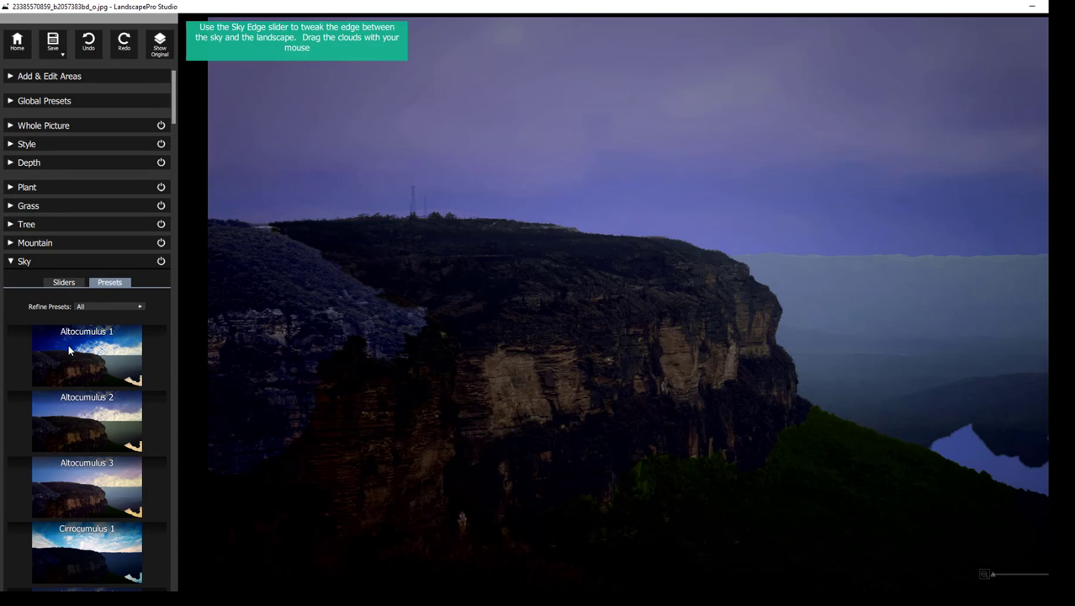
click(69, 349)
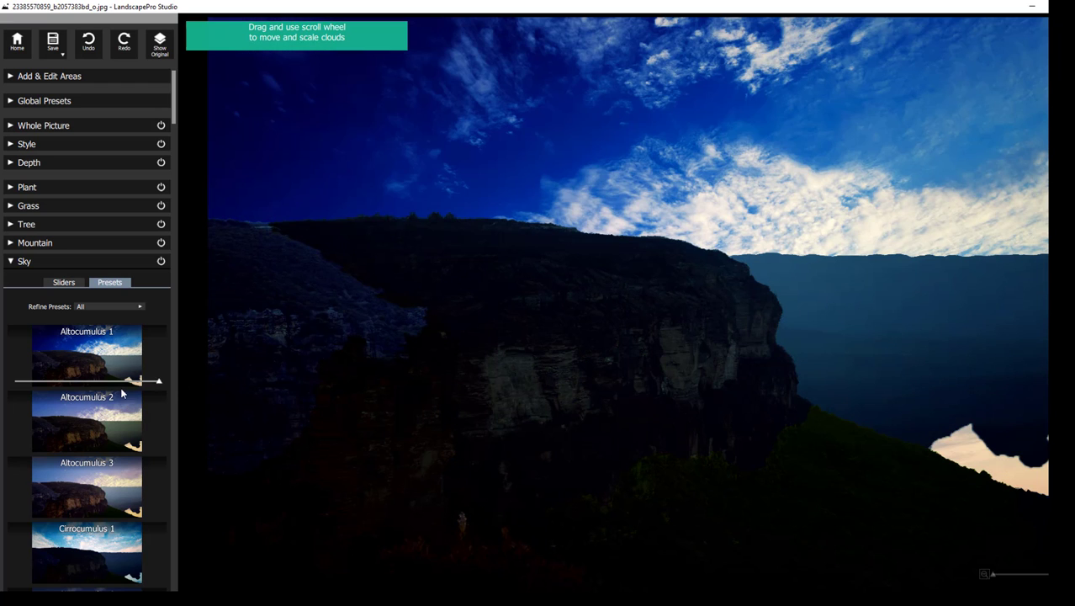
drag(140, 380, 129, 383)
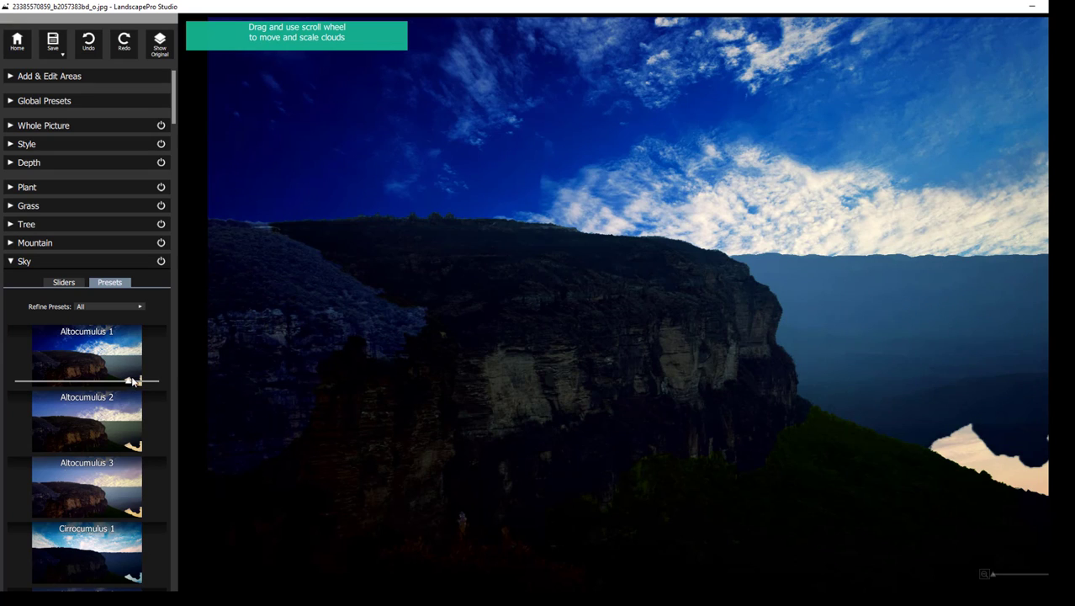
click(11, 263)
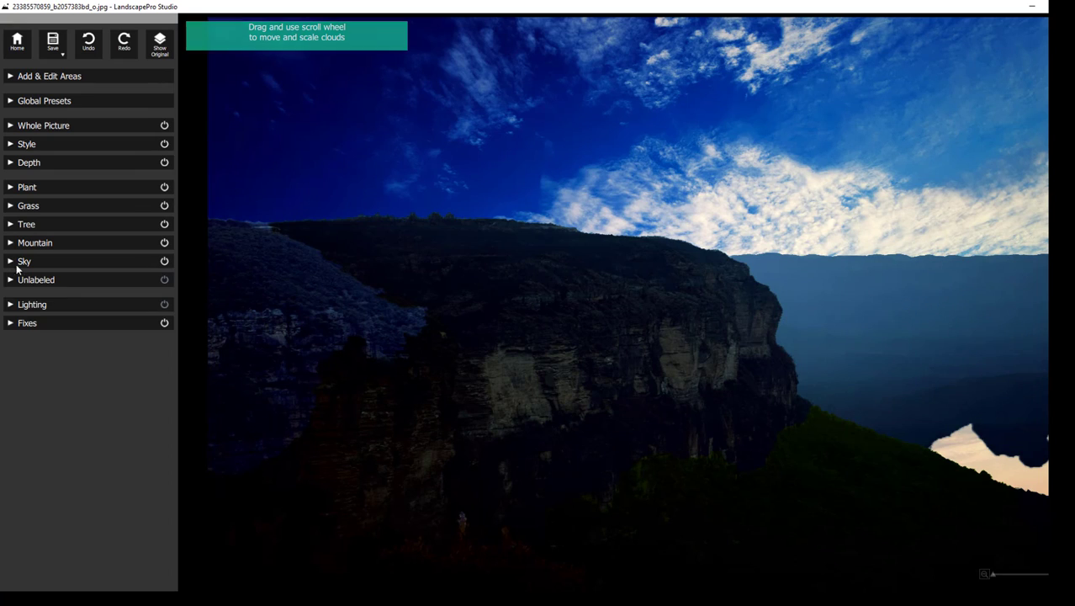
Look over the available presets for Lighting and Fixes without applying any of them
click(11, 305)
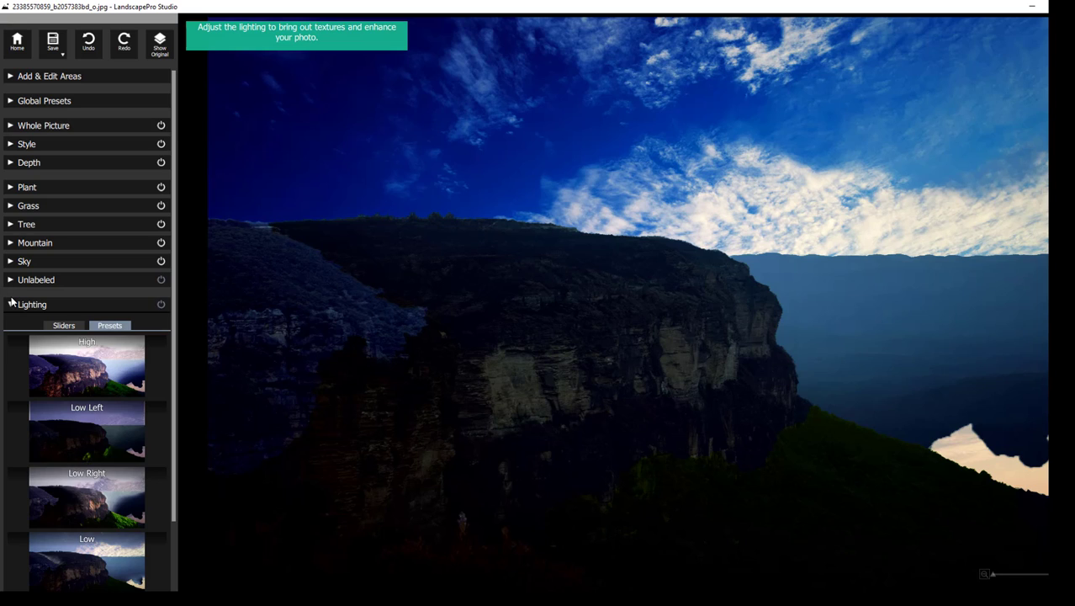
click(10, 304)
click(10, 324)
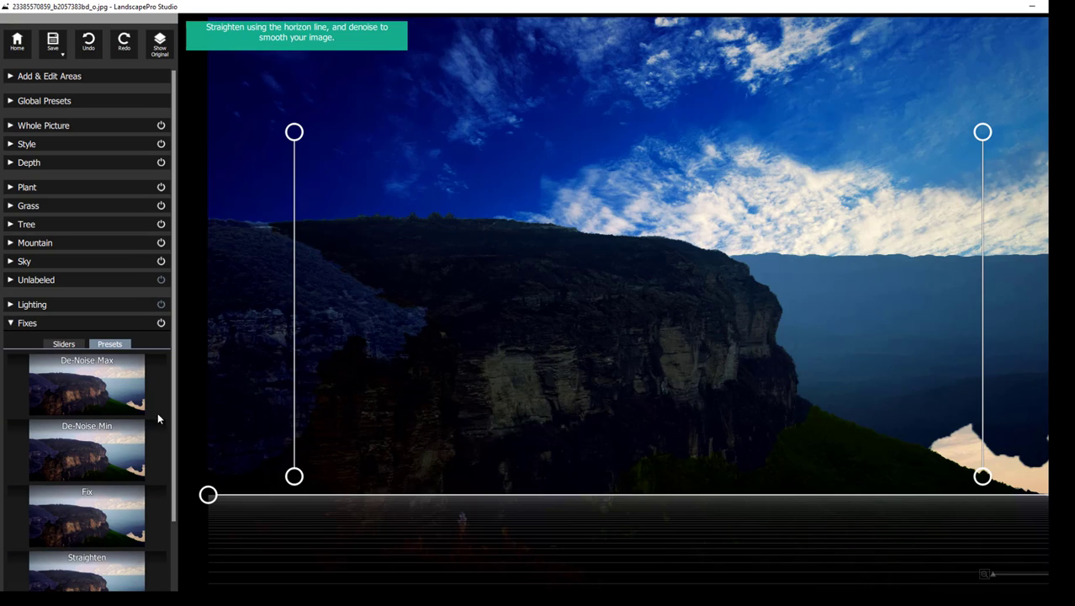
scroll(112, 479, down, 3)
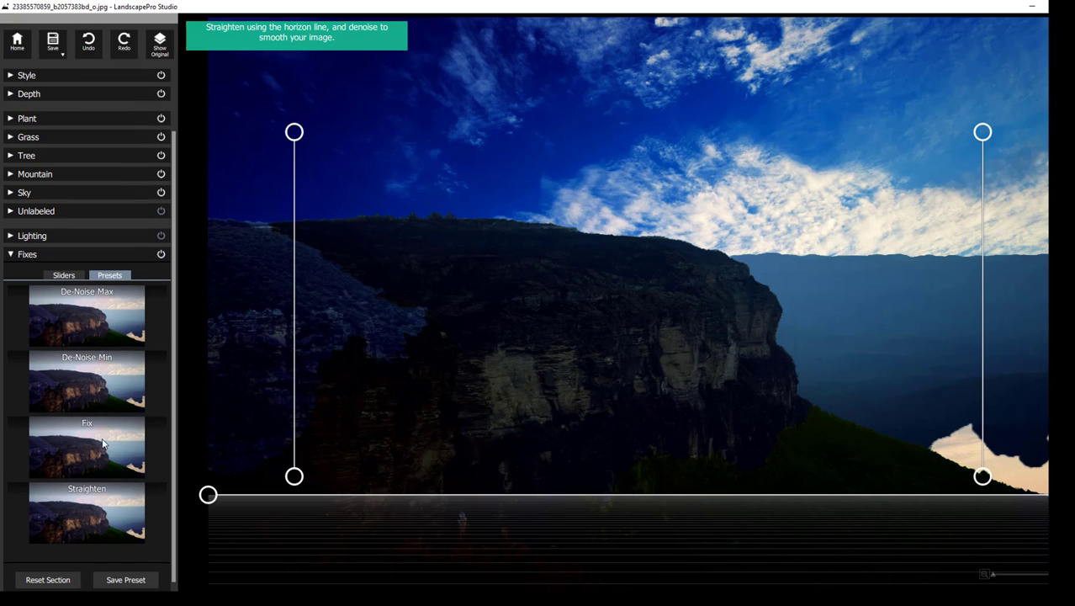
click(10, 254)
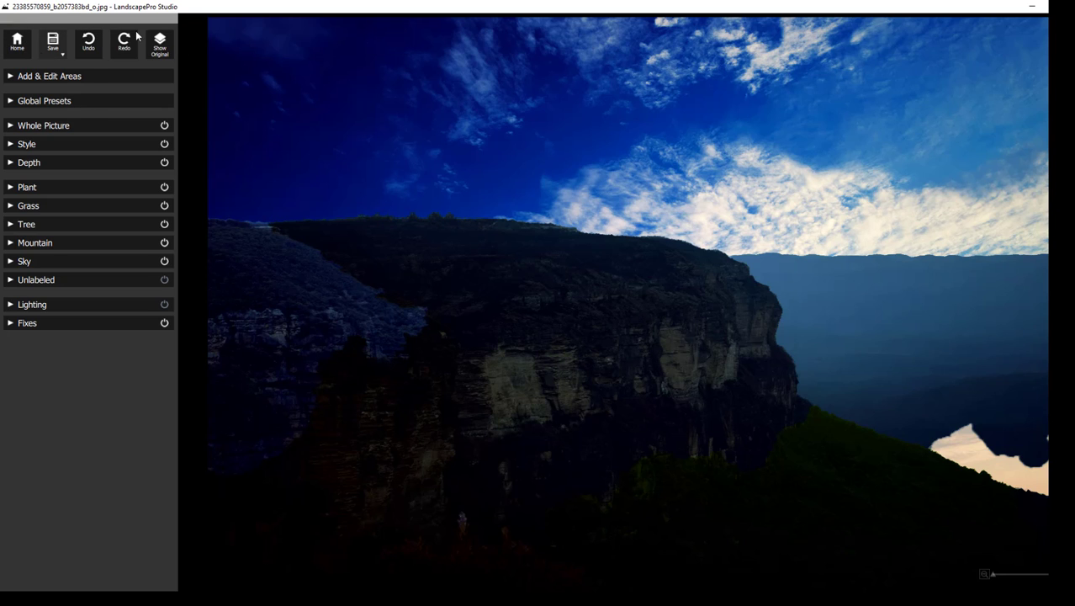
Compare the edited cliff photo with its original version
click(160, 44)
click(163, 46)
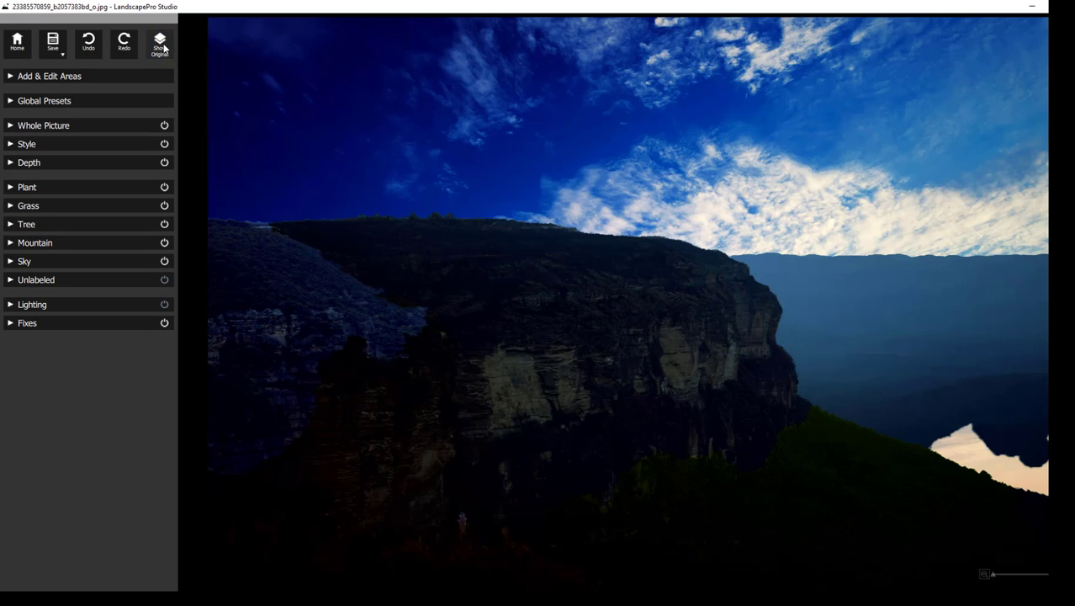
click(162, 46)
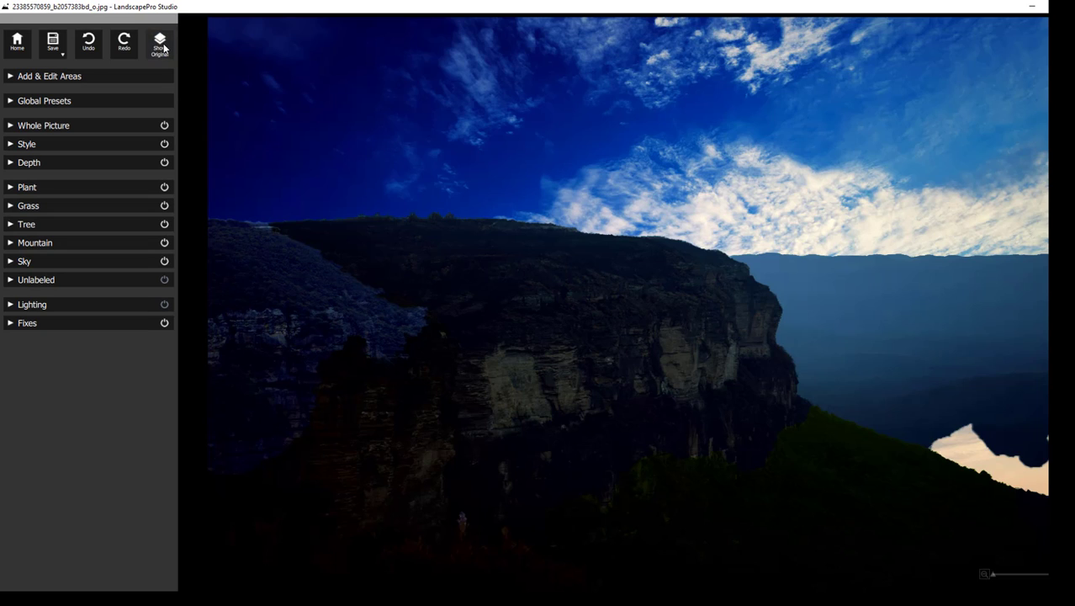
click(162, 46)
Return to the home screen, browse the example pictures and open the one with the stone barn in a field
click(17, 42)
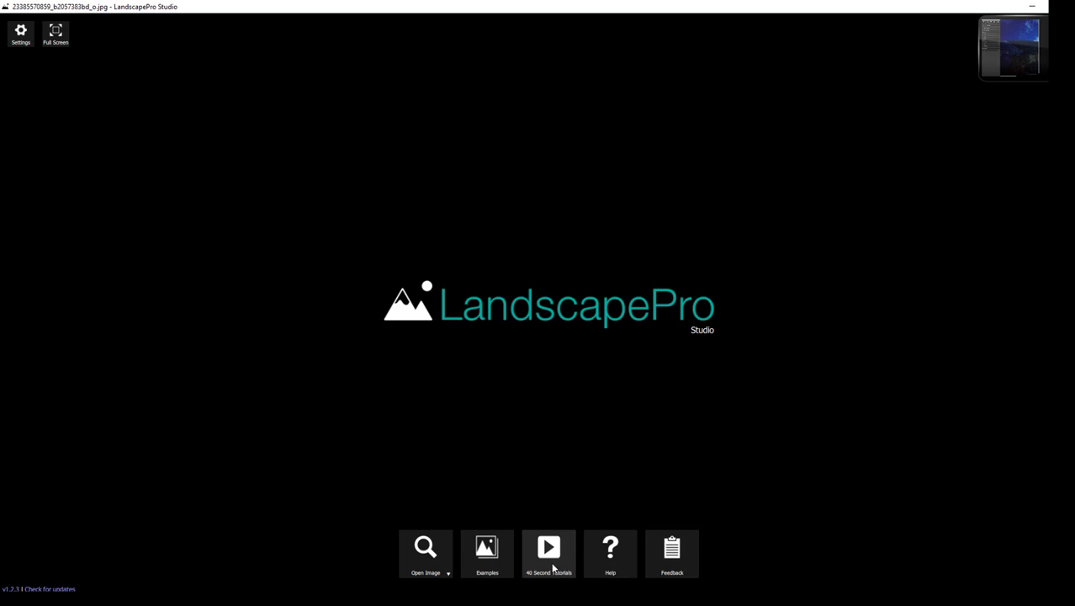
click(491, 551)
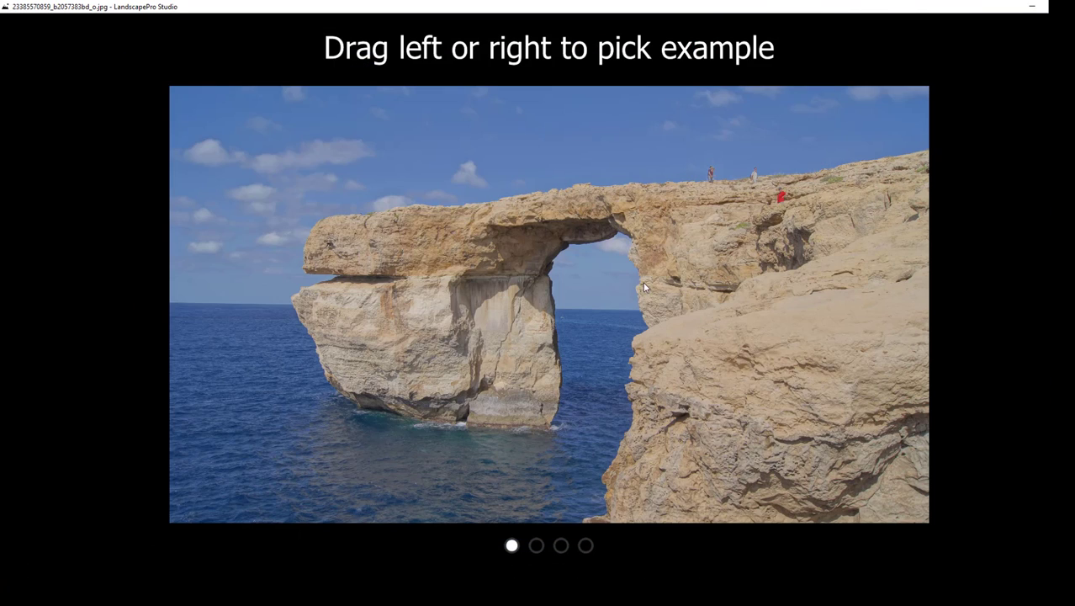
click(536, 545)
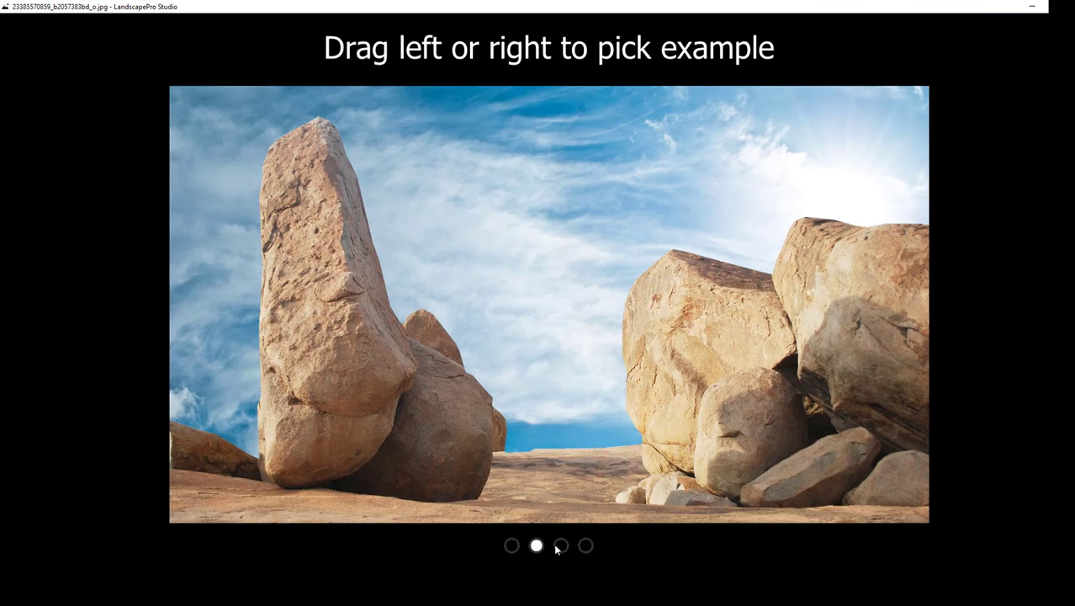
click(561, 545)
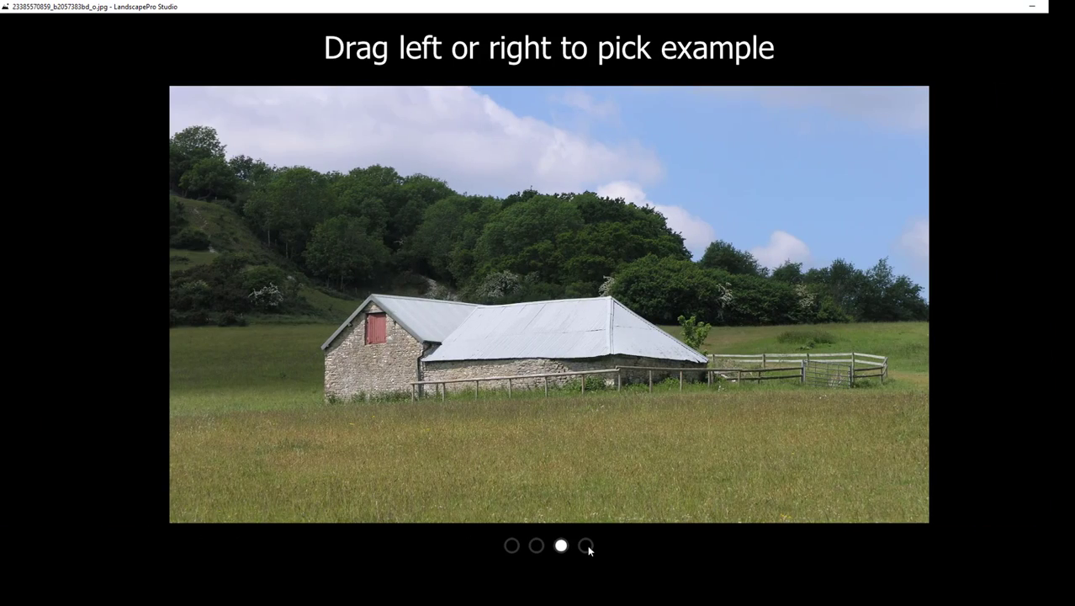
click(587, 545)
click(555, 547)
drag(593, 362, 2, 455)
drag(206, 378, 620, 305)
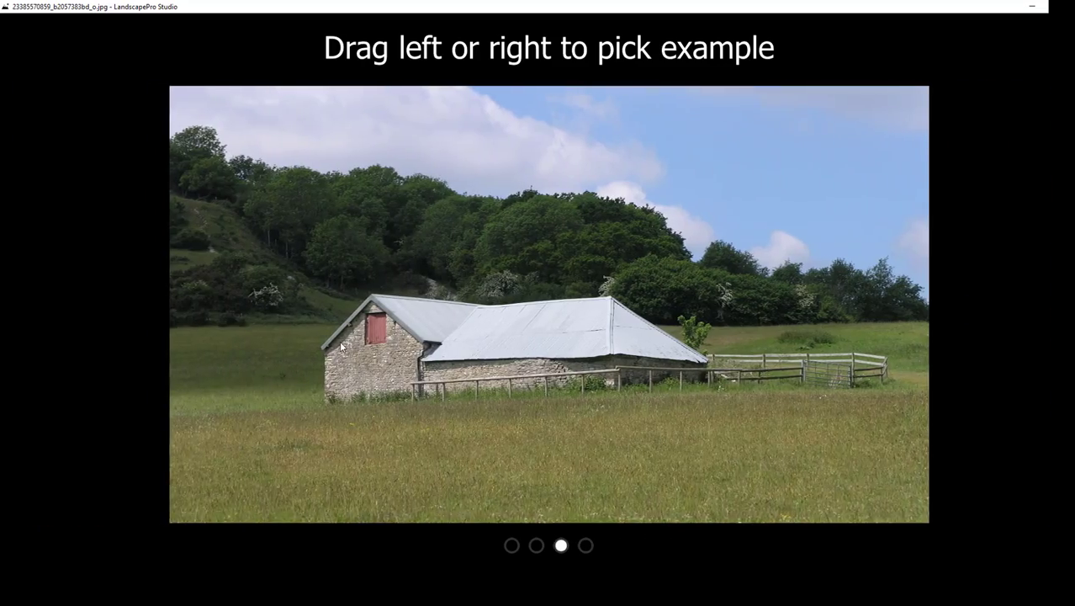
click(340, 340)
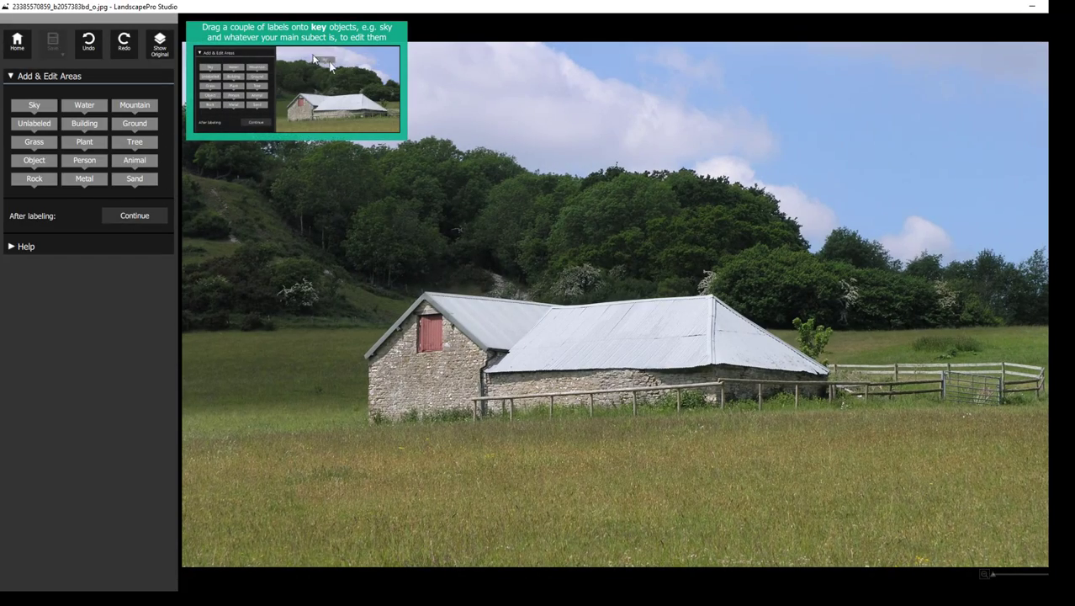
Continue without labeling any areas of the barn photo and try the Black & White and Distance global presets
click(143, 217)
click(143, 214)
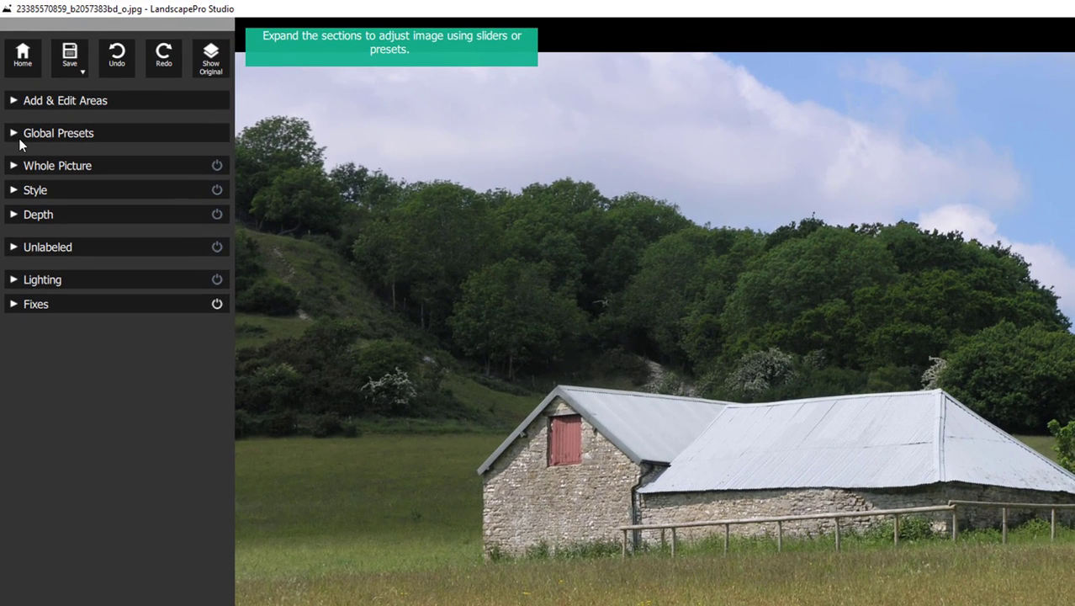
click(12, 133)
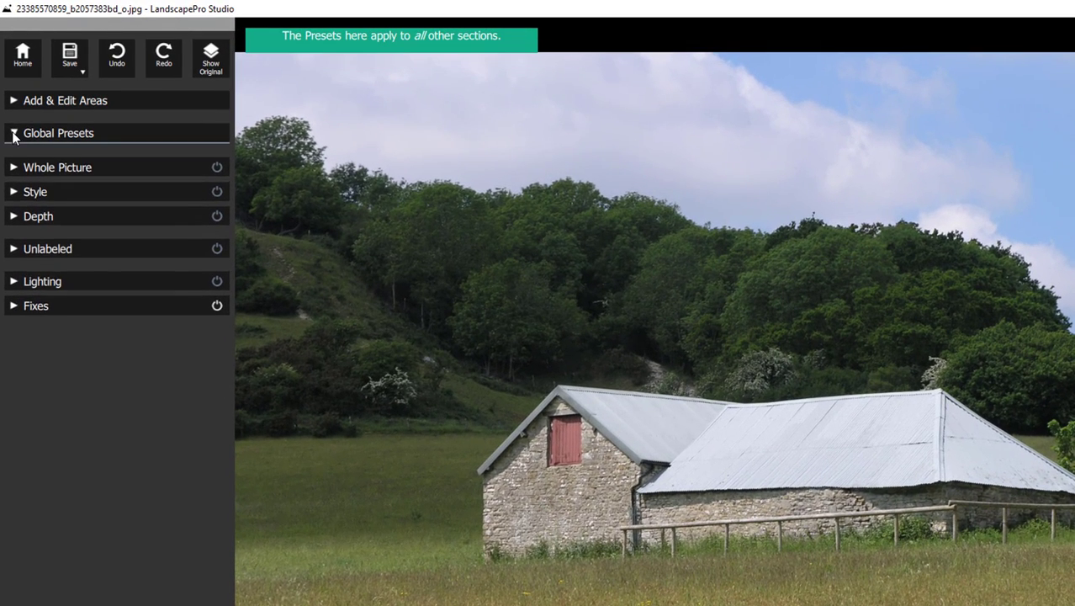
click(13, 133)
click(13, 133)
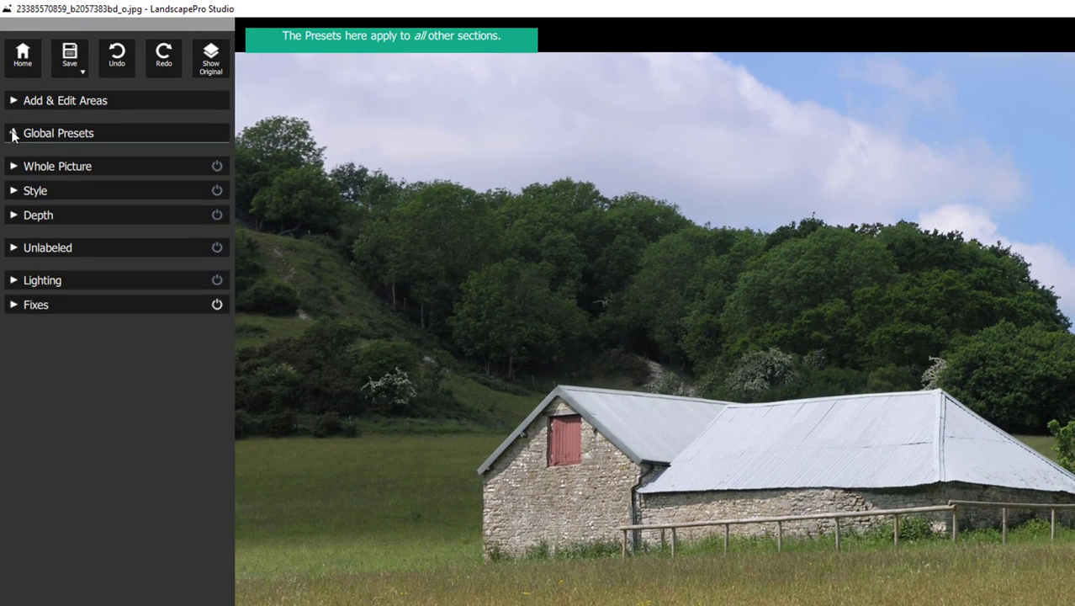
click(150, 196)
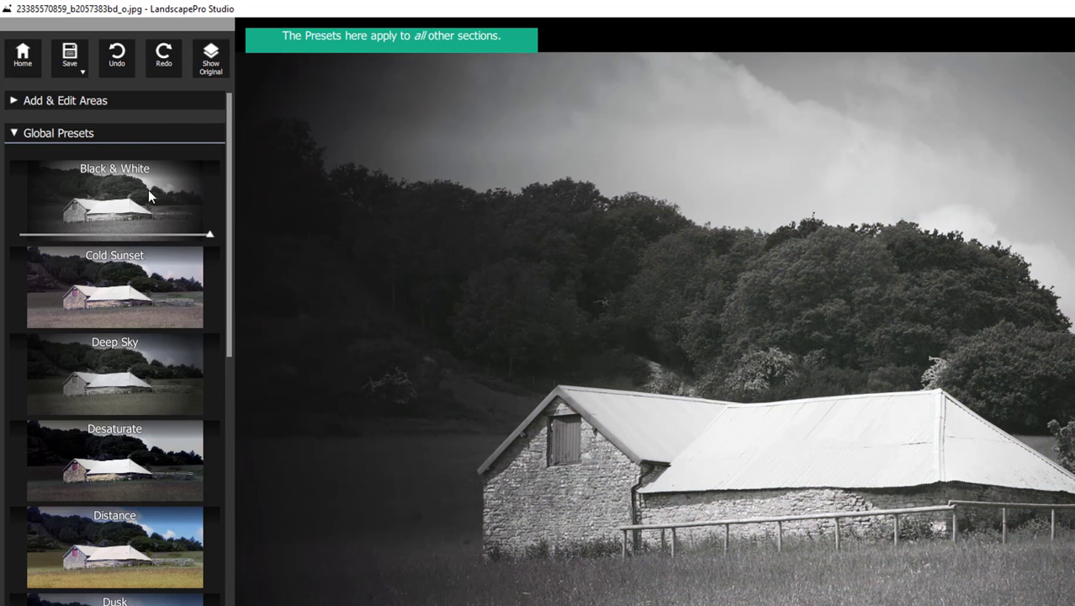
click(174, 536)
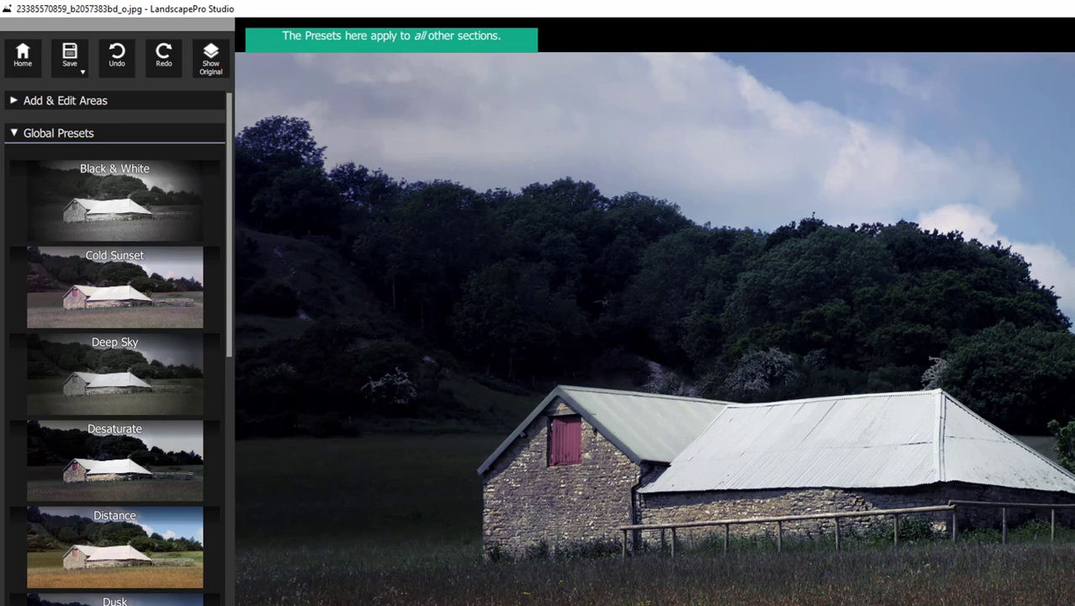
click(26, 56)
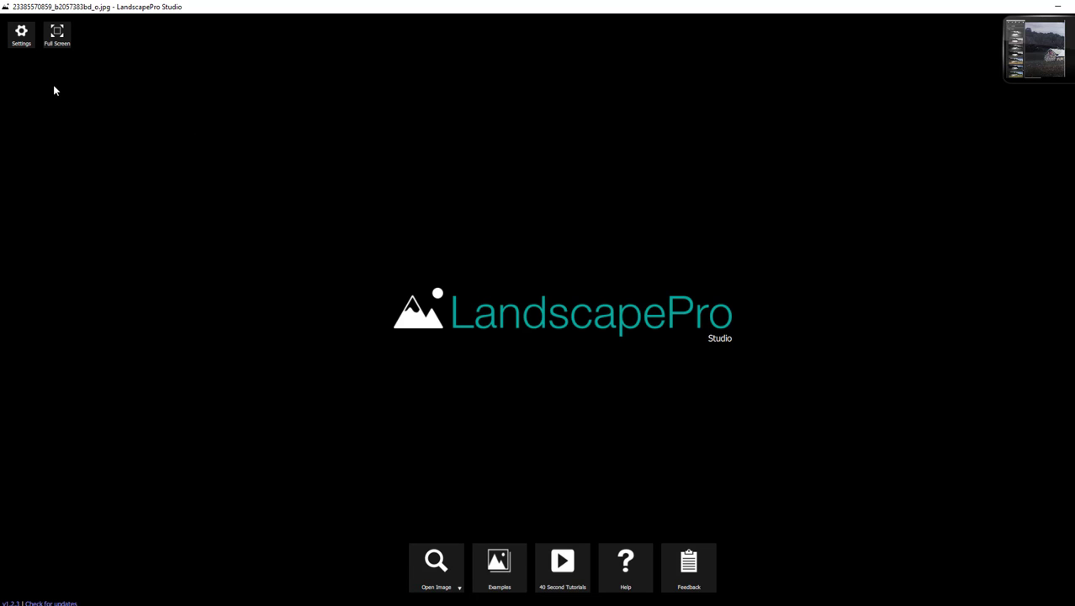
click(437, 562)
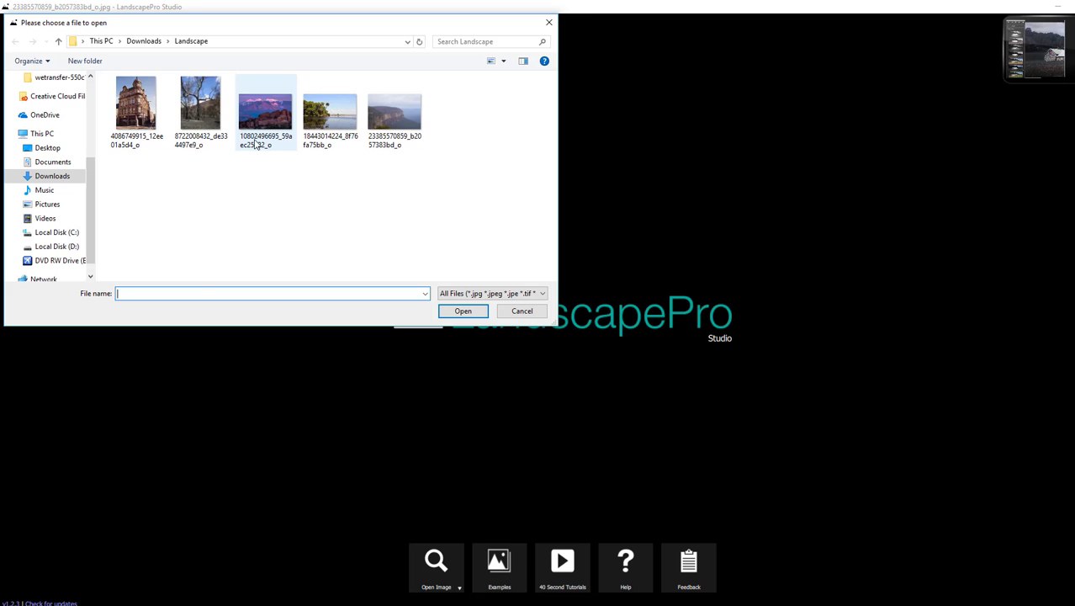
double_click(265, 116)
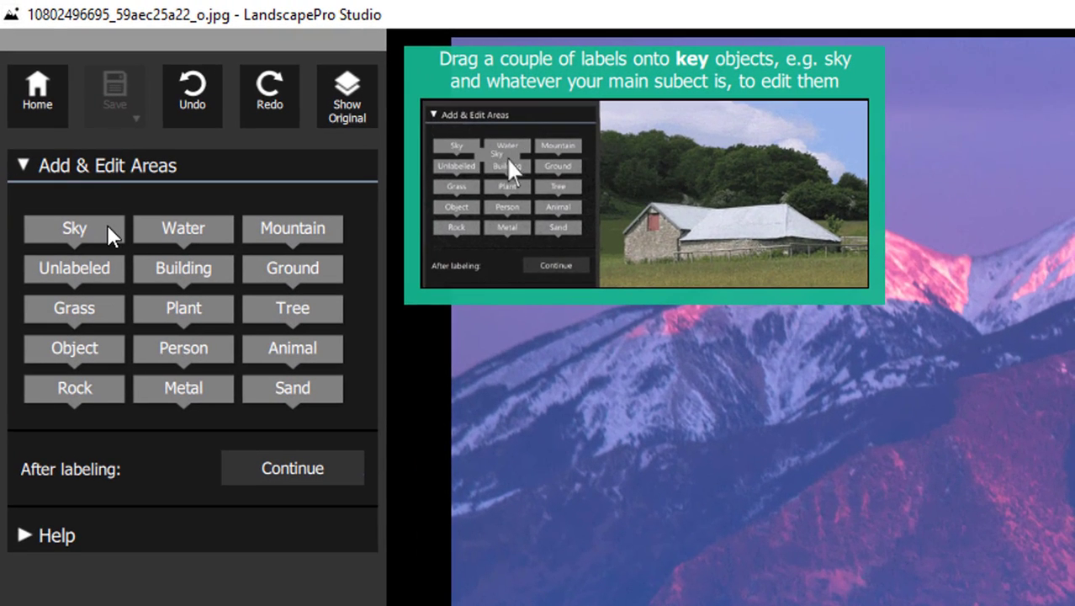
Label the mountain photo's areas as Sky, Mountain, Rock and Plant, and generate the colored selection areas
drag(108, 233, 749, 137)
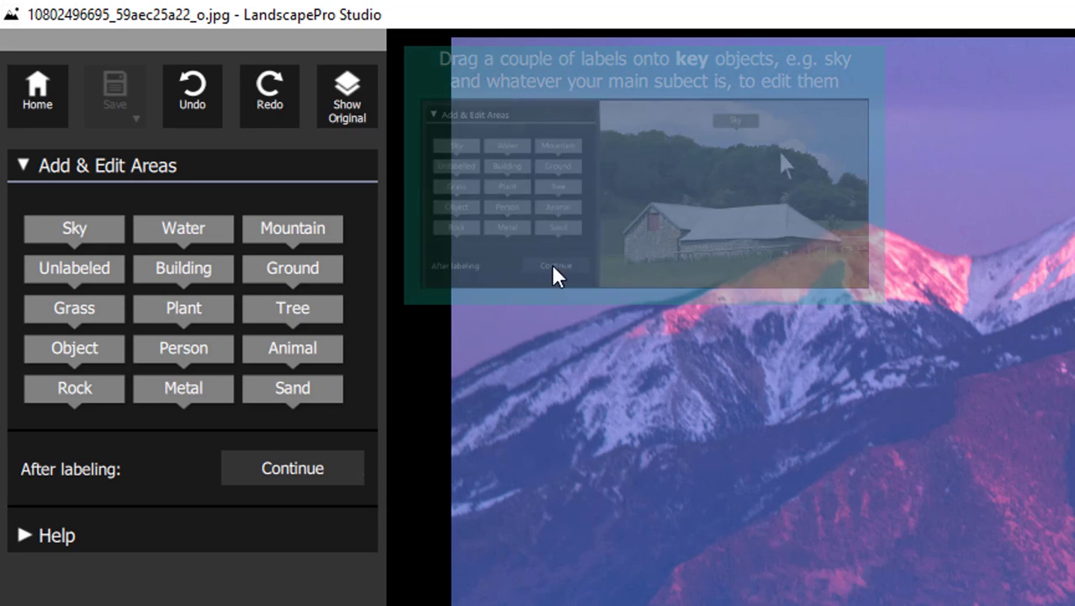
drag(299, 238, 624, 275)
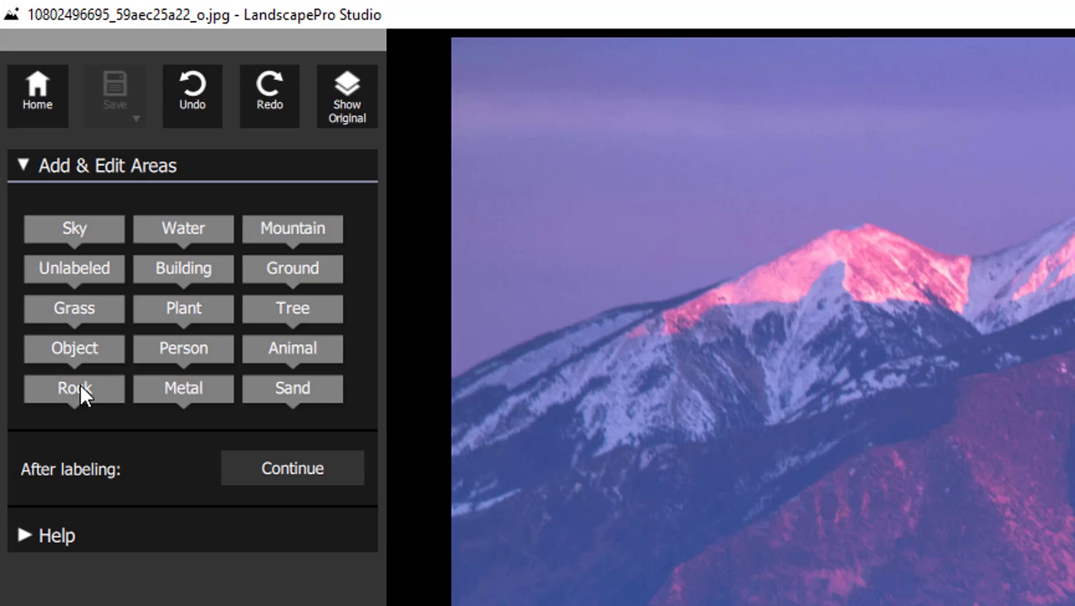
drag(76, 388, 851, 419)
drag(207, 304, 824, 426)
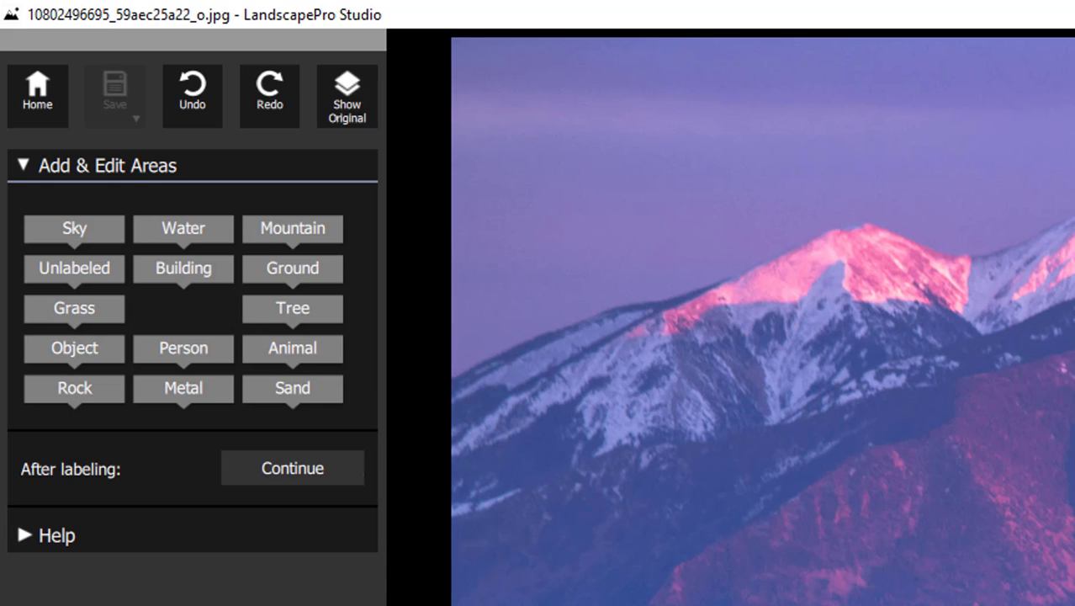
drag(296, 226, 1038, 427)
click(322, 463)
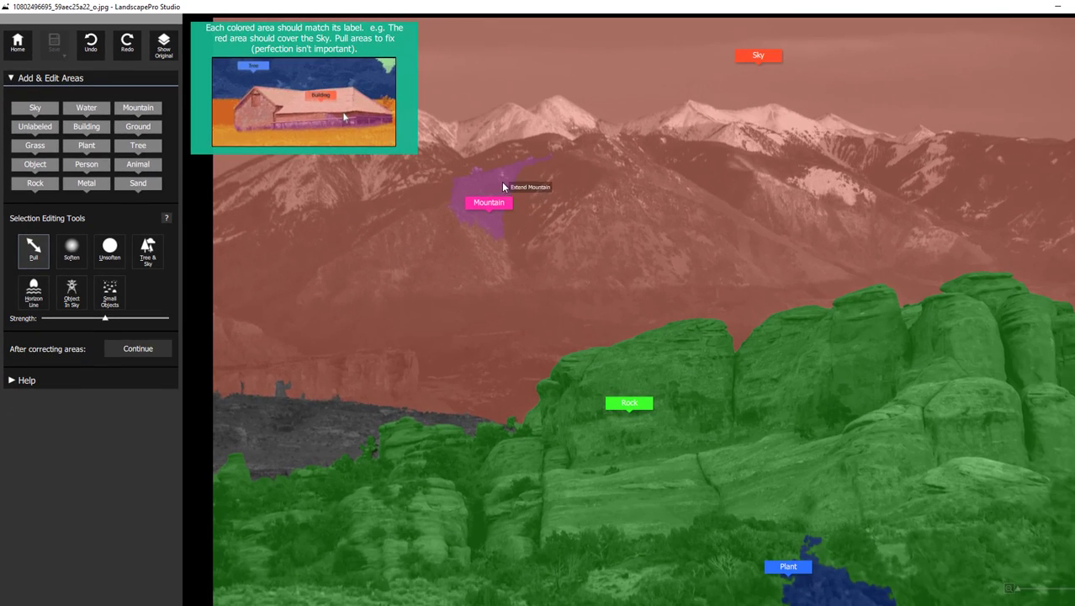
Extend the Mountain area across the range, pull the Sky area back over the sky above the peaks, and accept the areas
mouse_move(838, 199)
mouse_down()
mouse_move(983, 187)
mouse_move(756, 239)
mouse_move(285, 310)
mouse_move(342, 198)
mouse_move(537, 136)
mouse_move(328, 180)
mouse_move(236, 185)
mouse_move(540, 108)
mouse_move(697, 114)
mouse_move(874, 152)
mouse_move(965, 154)
mouse_up()
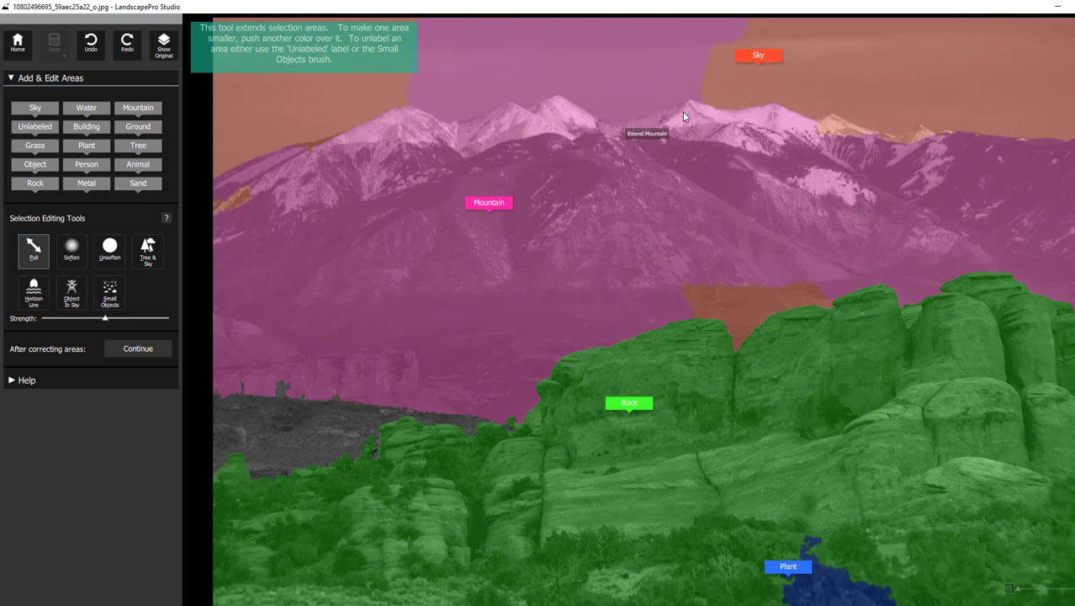
drag(740, 78, 469, 74)
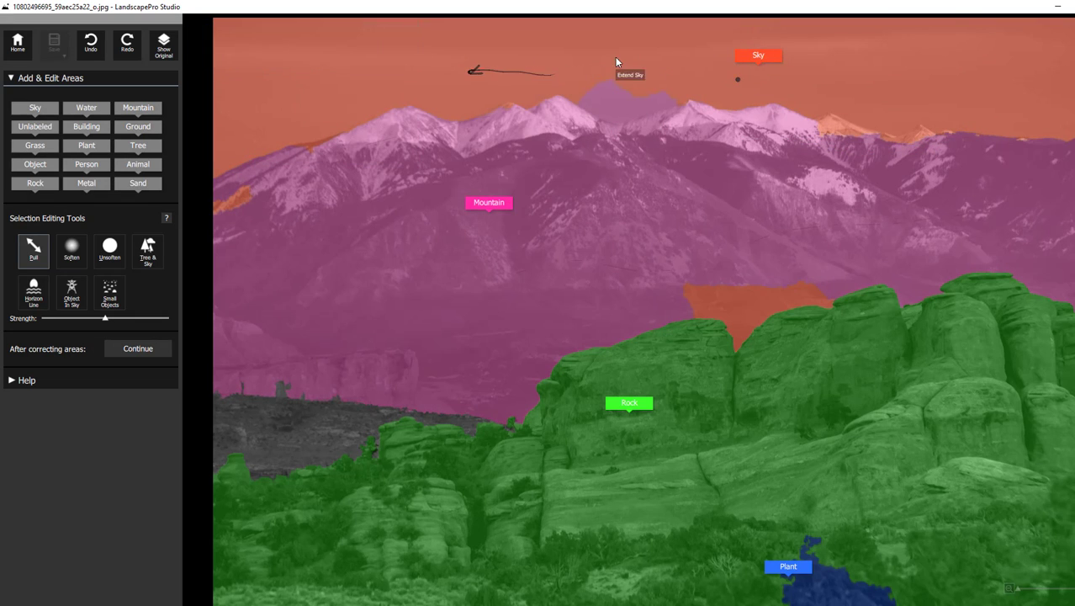
drag(615, 57, 624, 120)
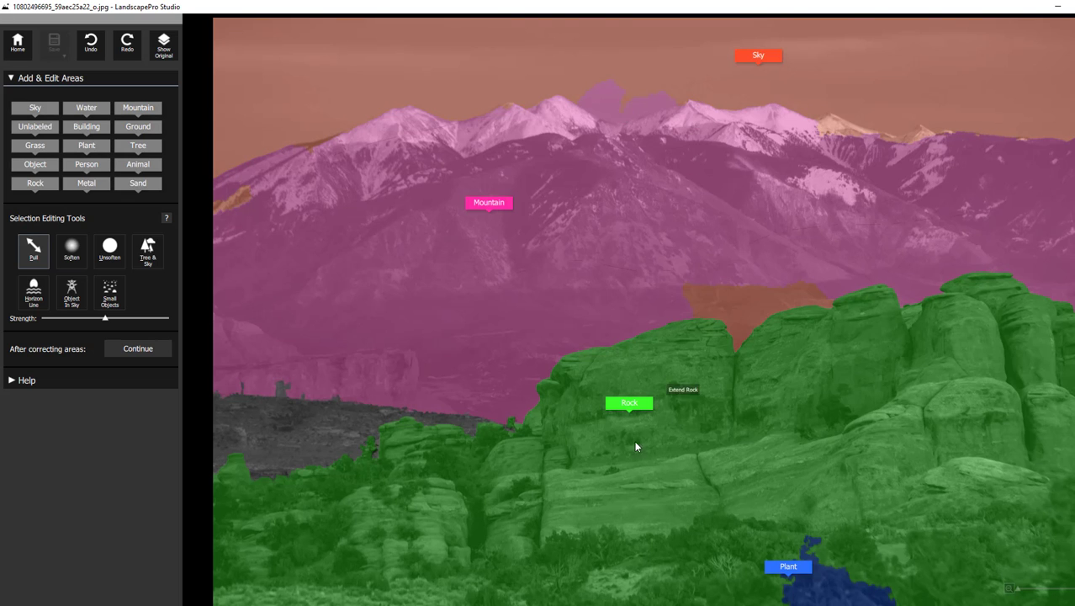
click(138, 354)
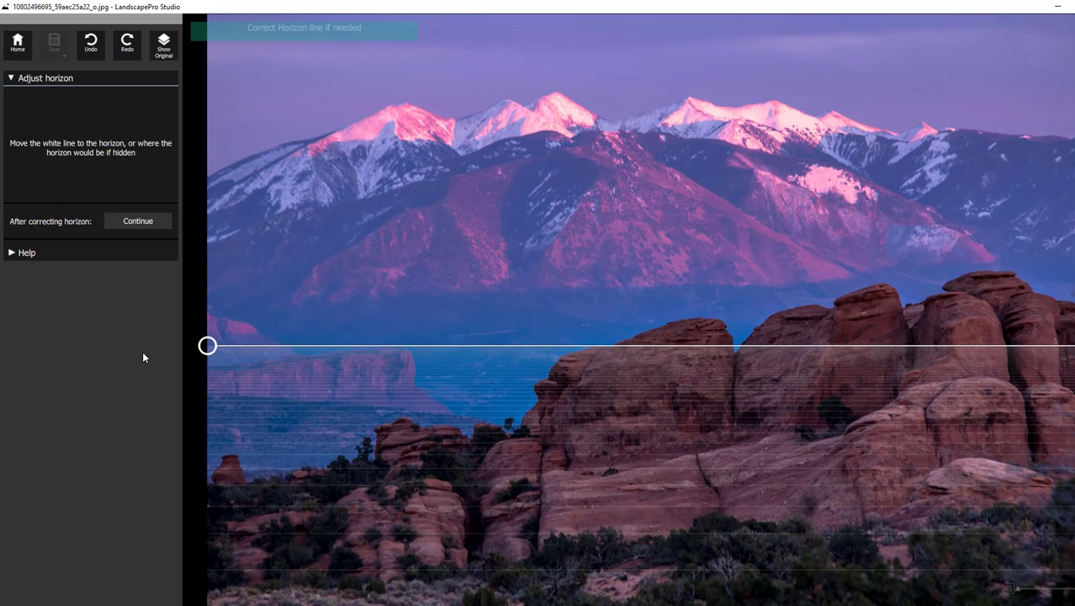
Accept the horizon line as placed and apply the Cold Sunset global preset to the mountain photo
click(146, 220)
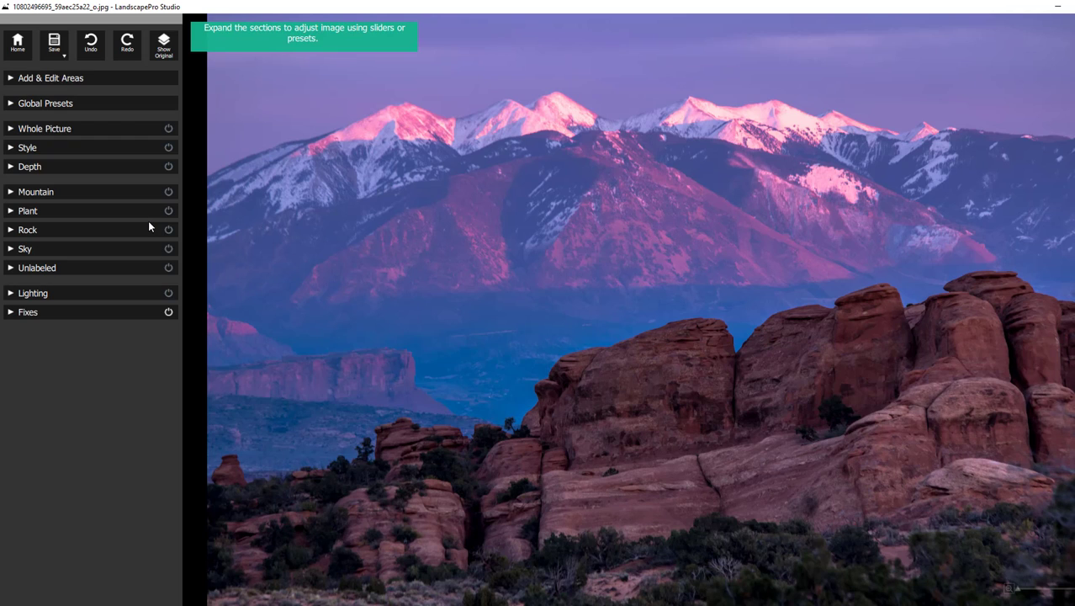
click(33, 104)
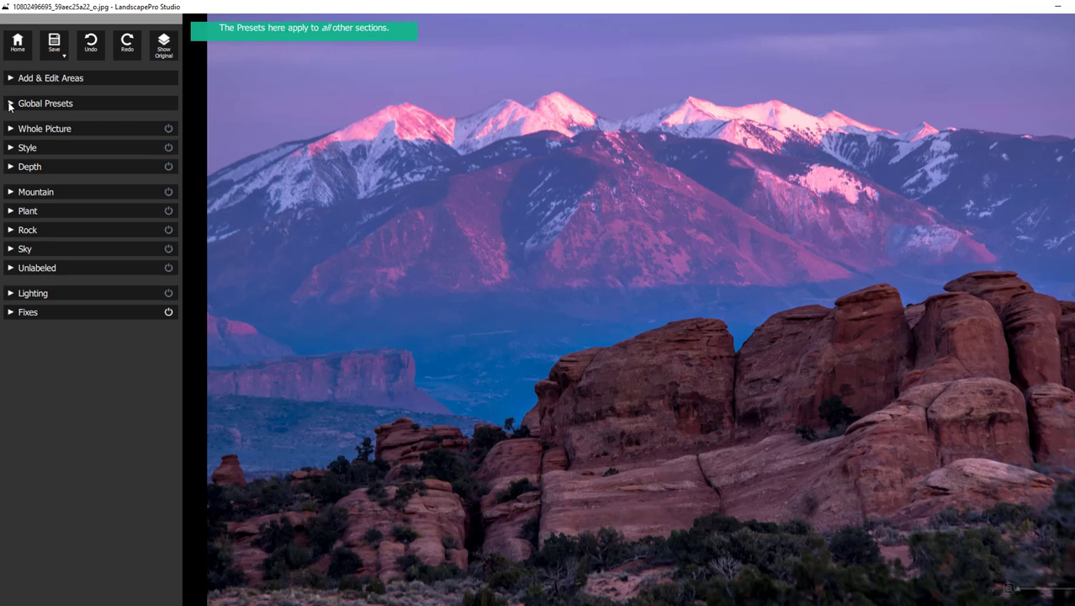
click(127, 229)
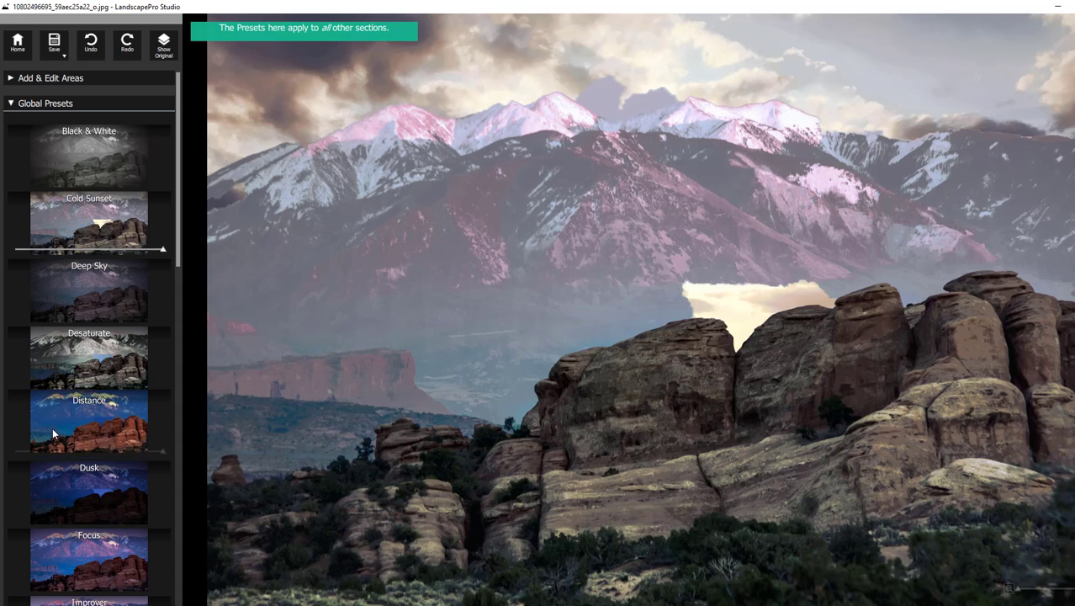
Try the Distance global preset on the mountain photo and replace it with the Dusk preset
click(74, 426)
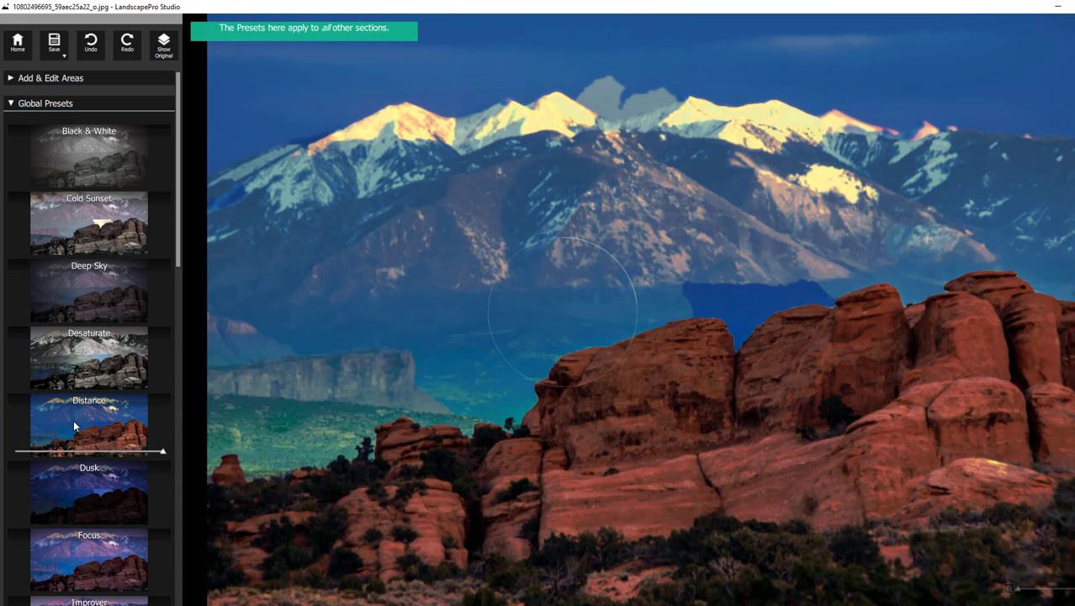
click(77, 488)
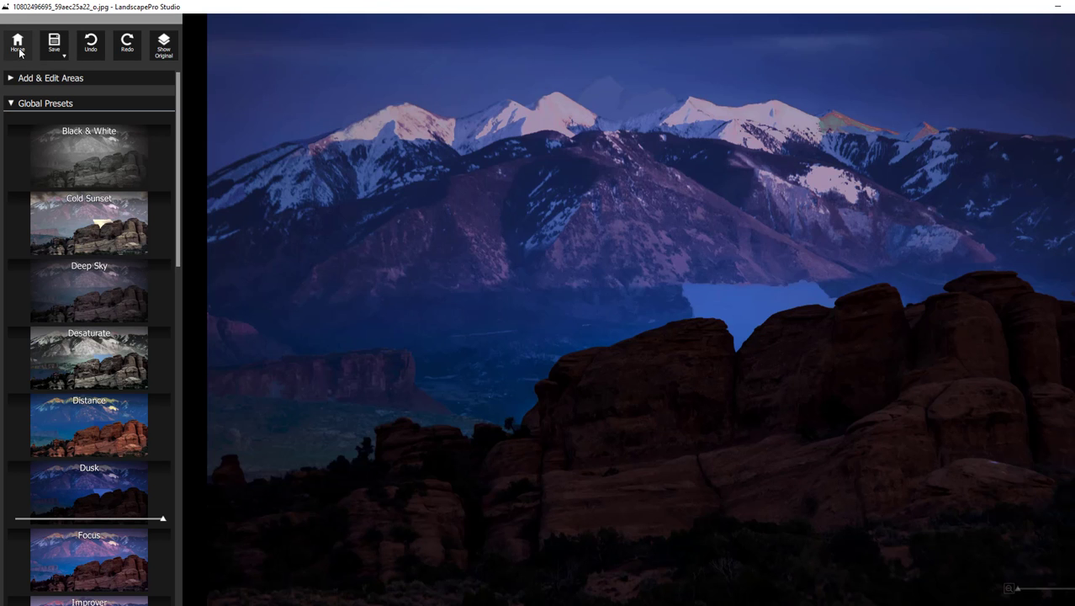
click(18, 51)
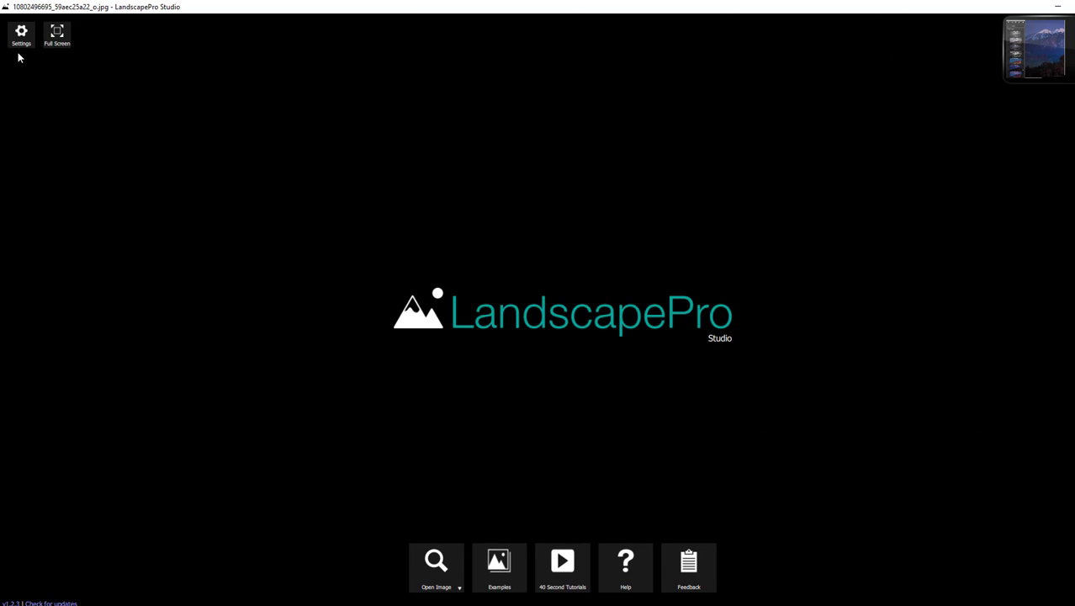
click(429, 572)
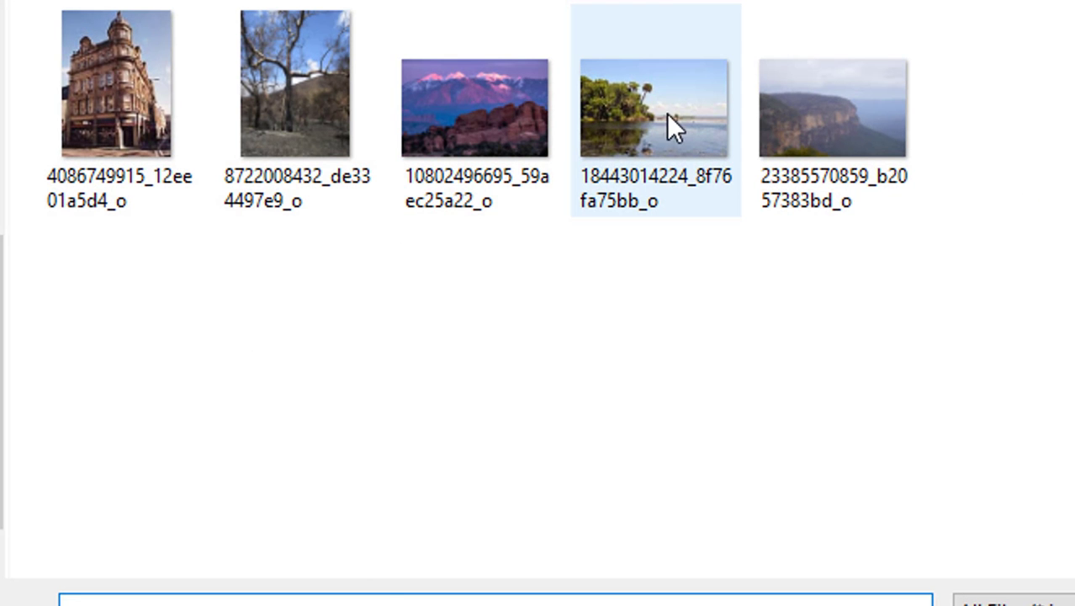
click(706, 89)
double_click(706, 89)
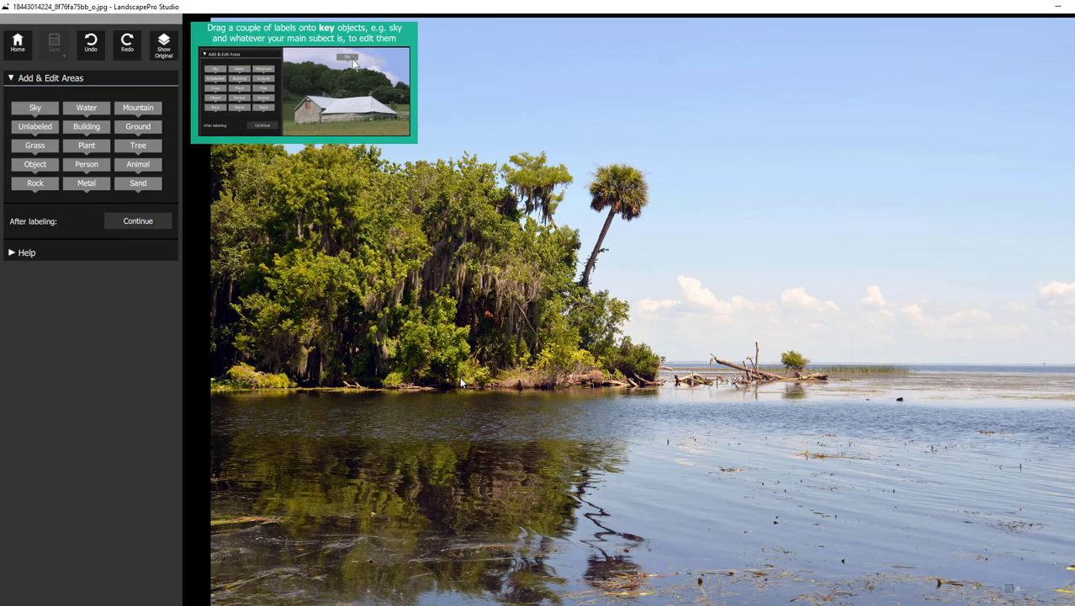
Label the lake photo's areas as Sky, Tree and Water, add a second Sky label above the horizon, and generate the colored selection areas
drag(34, 108, 624, 70)
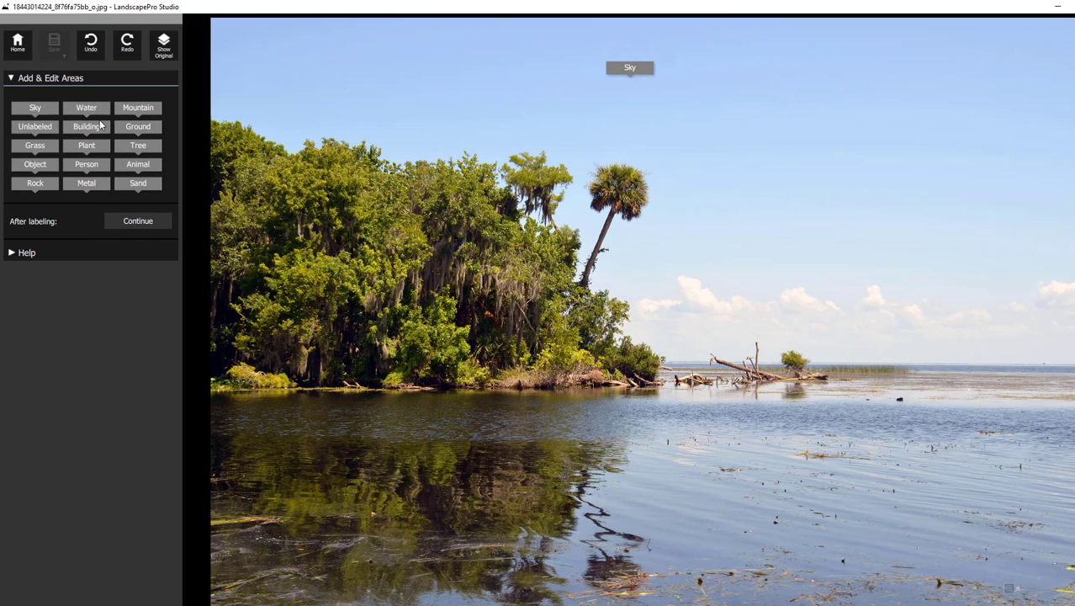
drag(136, 150, 343, 212)
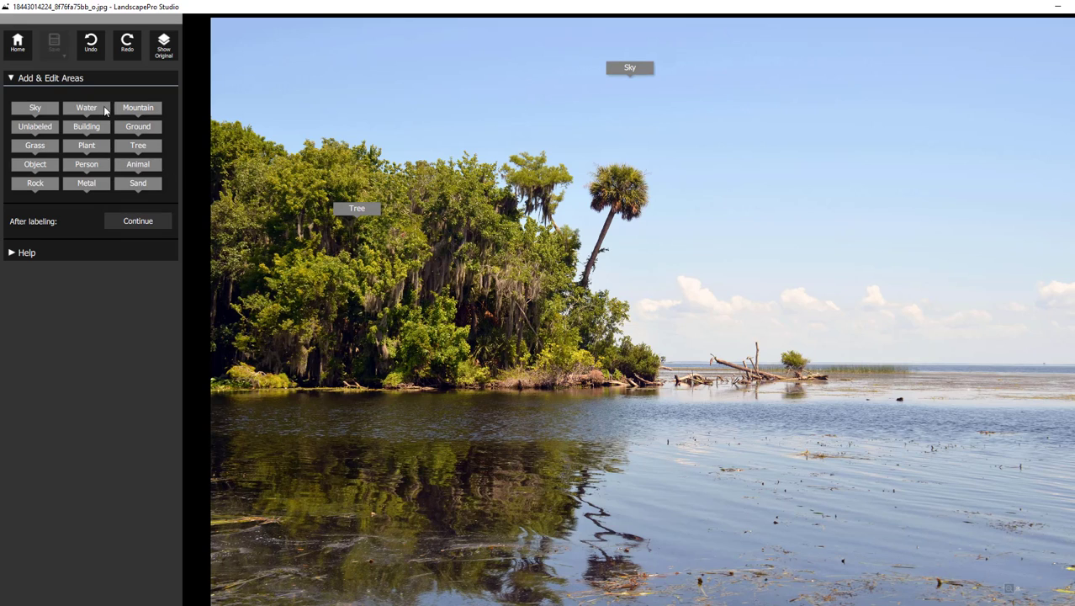
drag(105, 110, 646, 449)
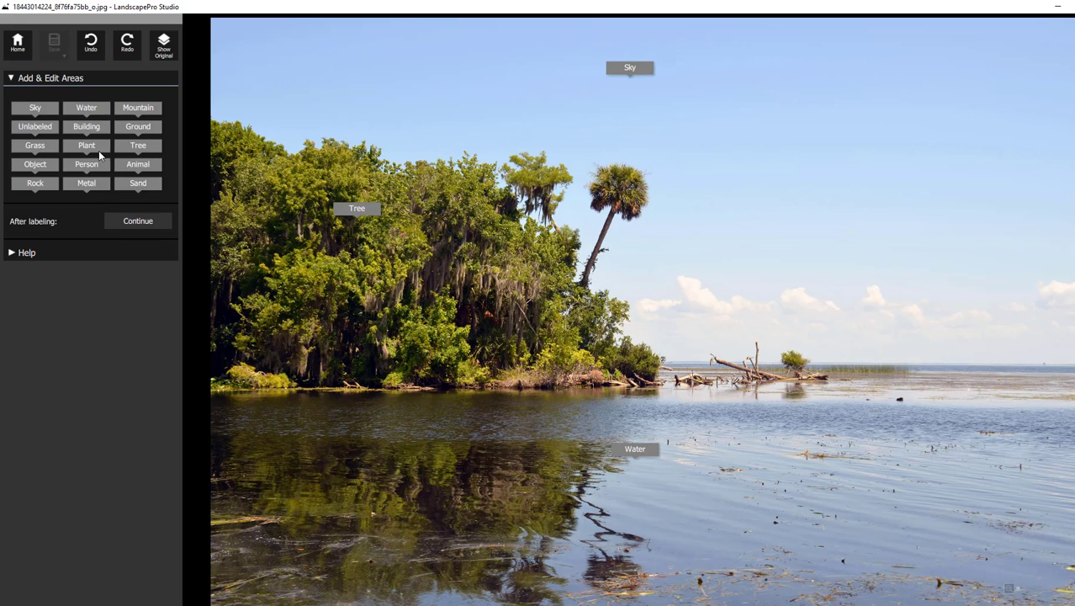
drag(43, 109, 910, 290)
click(137, 220)
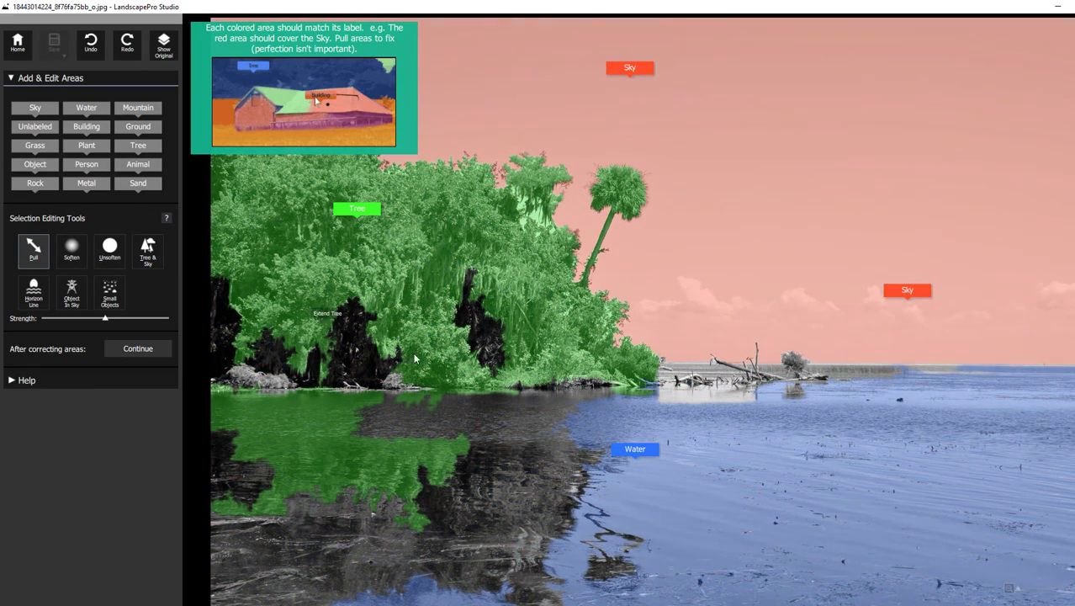
Pull the Tree area over the dark gaps, correct the reflection, extend the Water area toward the driftwood, and accept the areas
mouse_move(371, 281)
mouse_down()
mouse_move(351, 346)
mouse_move(264, 352)
mouse_move(222, 308)
mouse_move(220, 355)
mouse_move(440, 286)
mouse_move(492, 337)
mouse_move(478, 370)
mouse_up()
drag(493, 420, 415, 418)
mouse_move(660, 416)
mouse_down()
mouse_move(312, 427)
mouse_move(293, 451)
mouse_move(456, 520)
mouse_move(571, 487)
mouse_move(609, 531)
mouse_move(700, 412)
mouse_move(727, 397)
mouse_up()
click(132, 349)
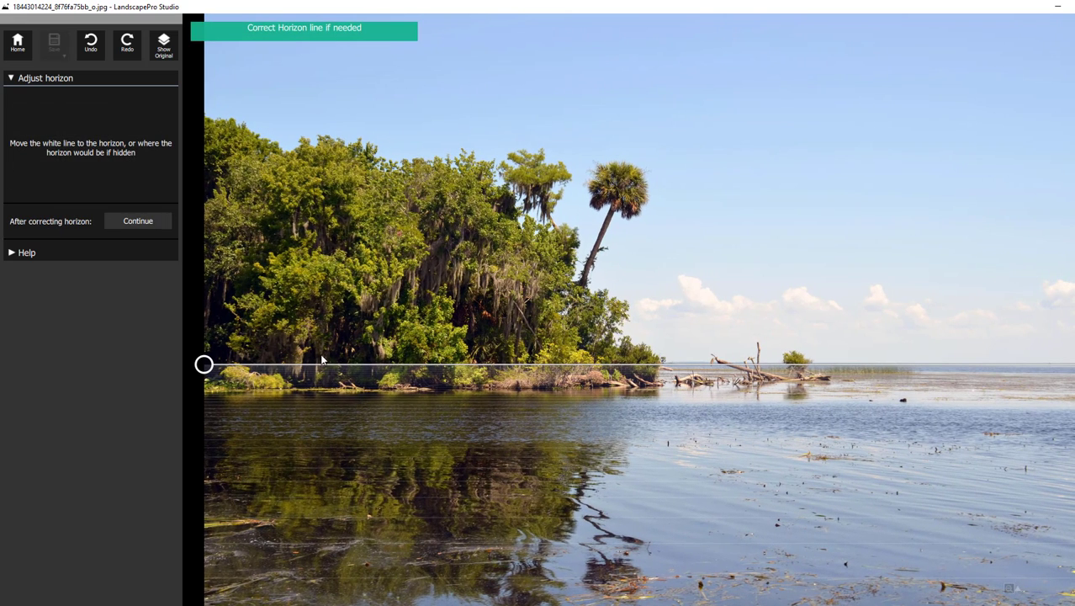
Accept the horizon line as placed and apply the Cold Sunset global preset to the lake photo
click(149, 219)
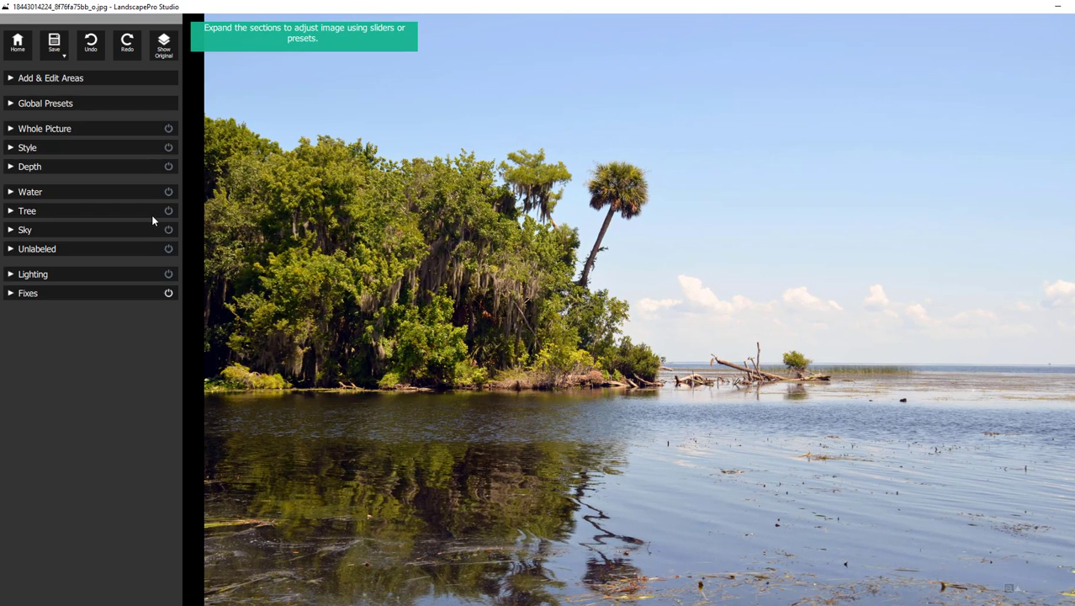
click(10, 103)
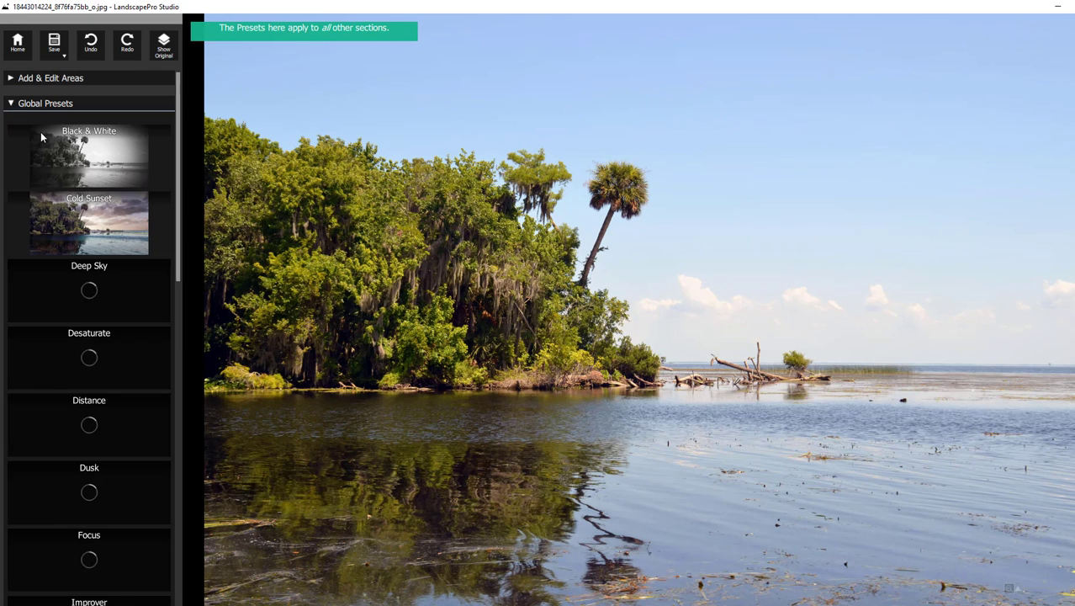
click(116, 213)
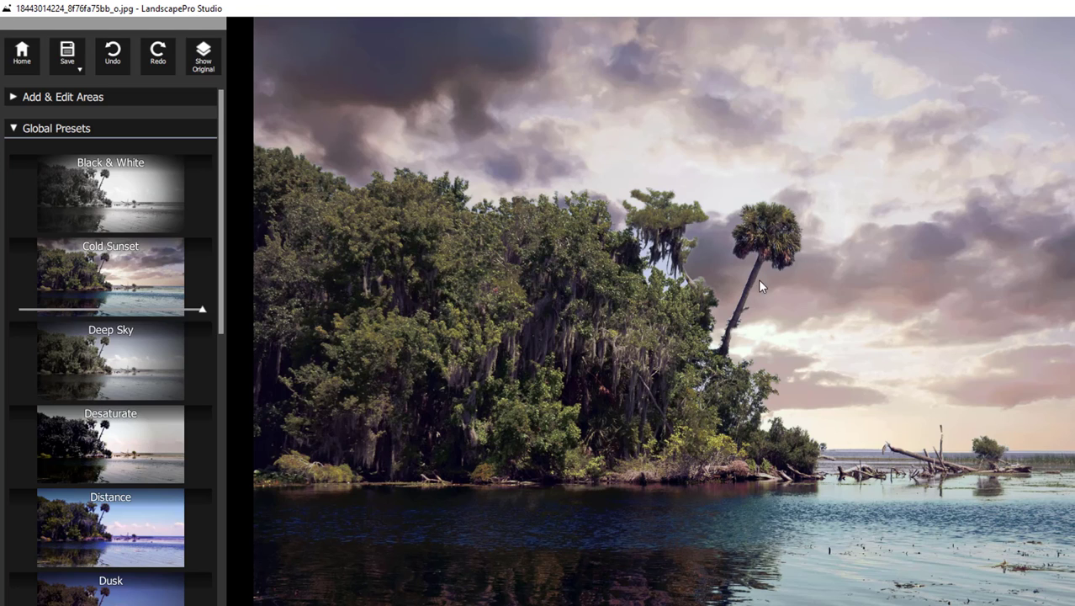
Try the Desaturate, Distance and Dusk global presets on the lake photo and settle on Focus
click(154, 467)
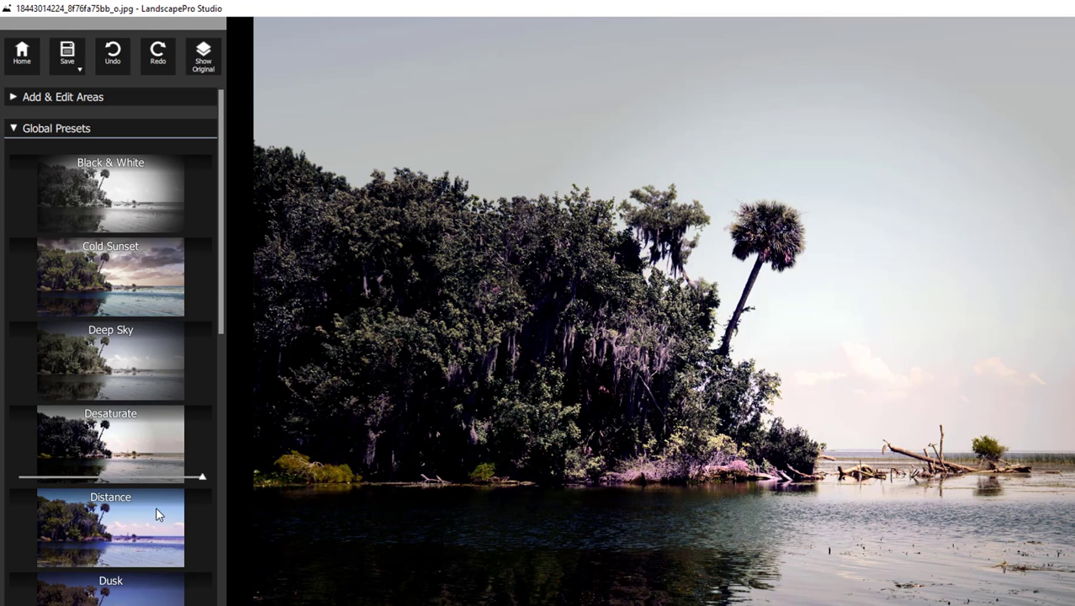
click(157, 511)
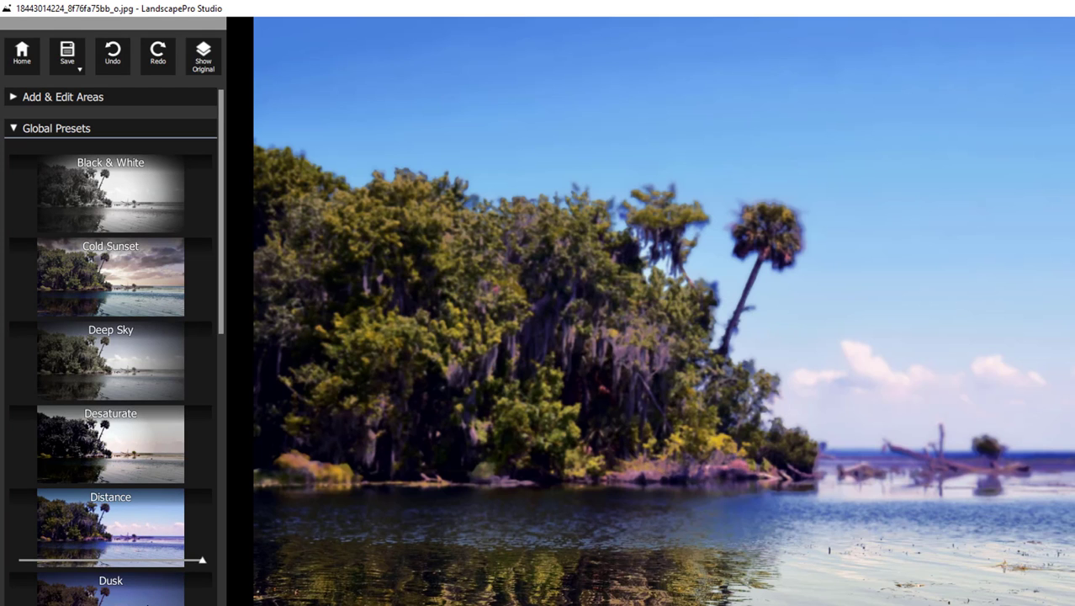
click(158, 598)
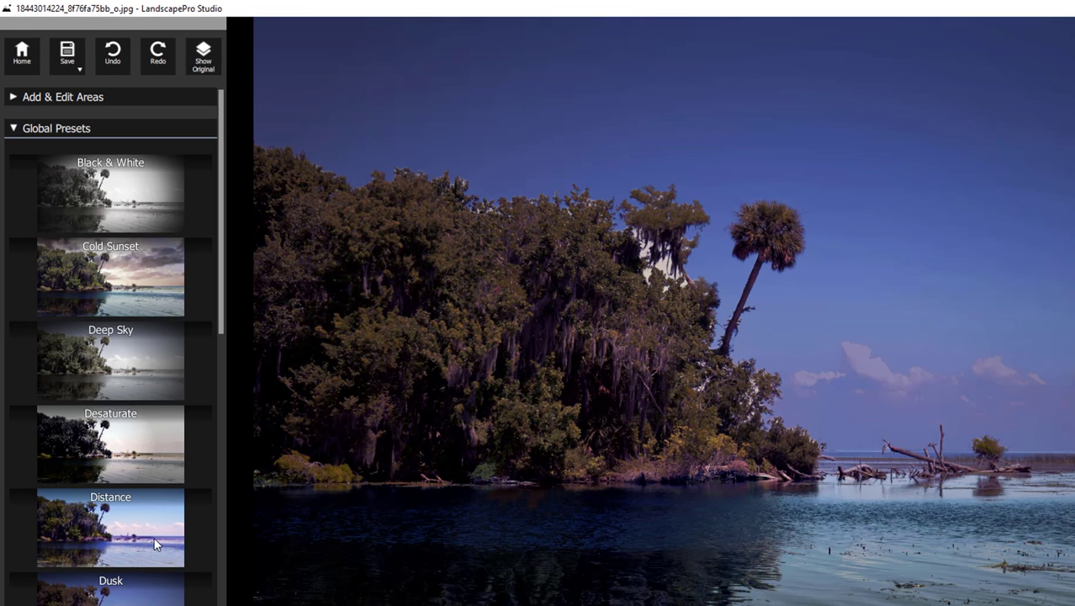
click(153, 536)
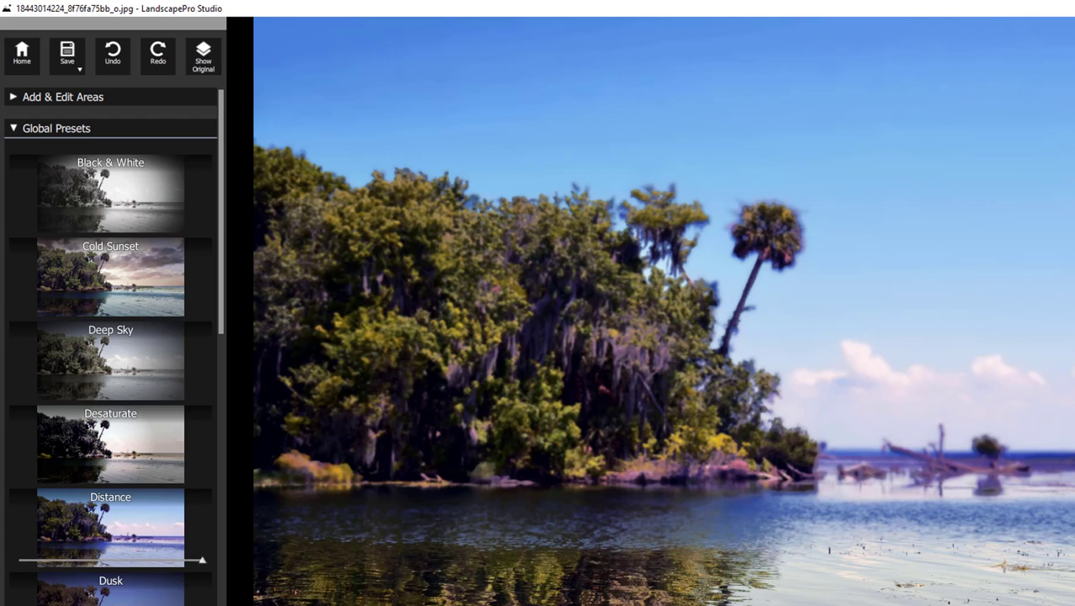
click(152, 536)
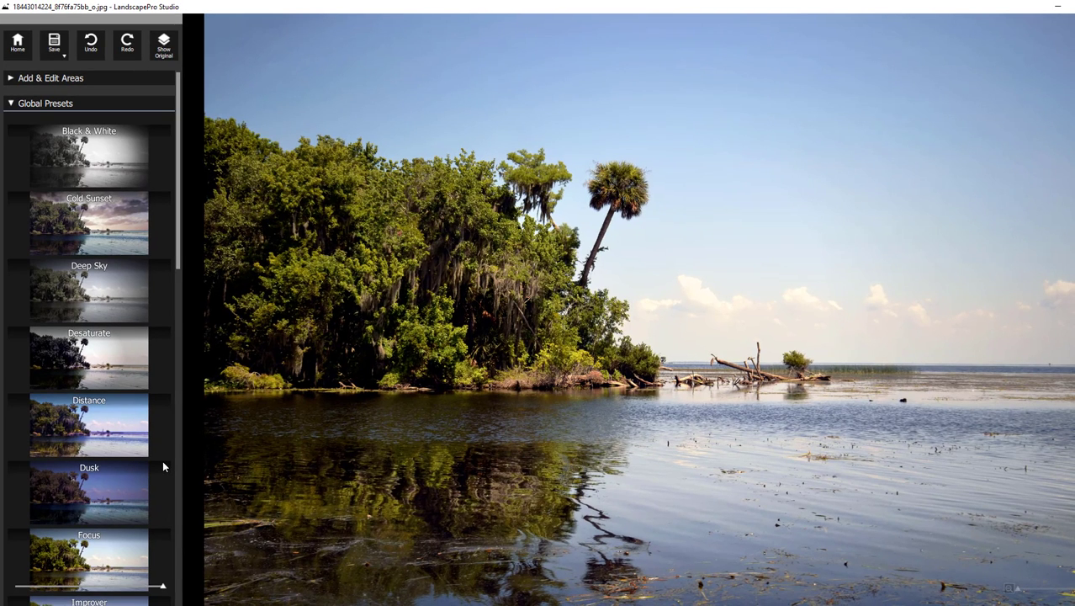
Try the Cool Vignette and Sepia 1 style presets on the lake photo and settle on Warm Vignette
click(21, 106)
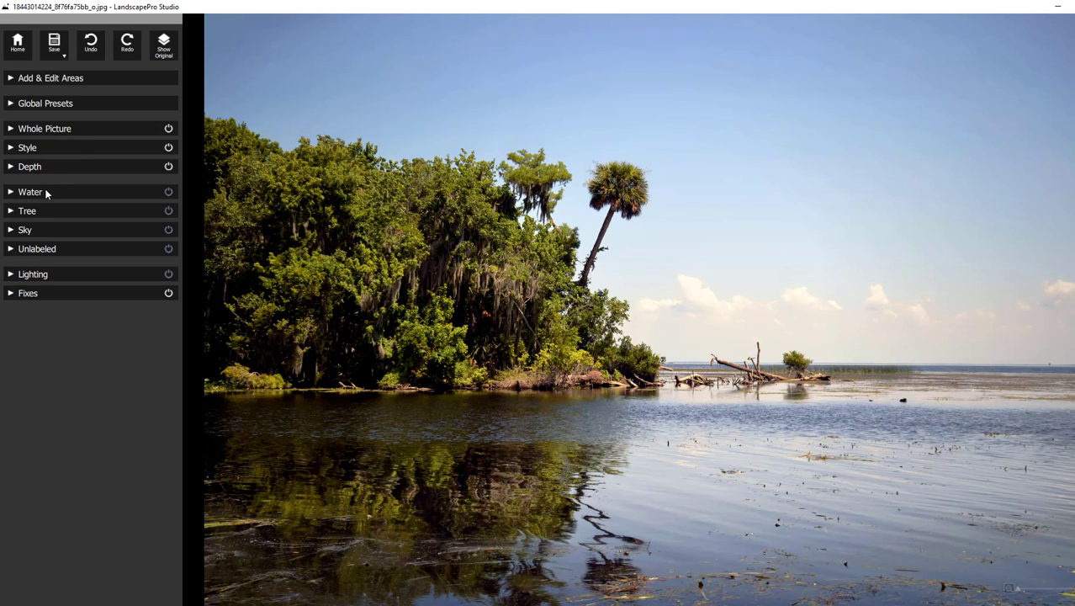
click(12, 149)
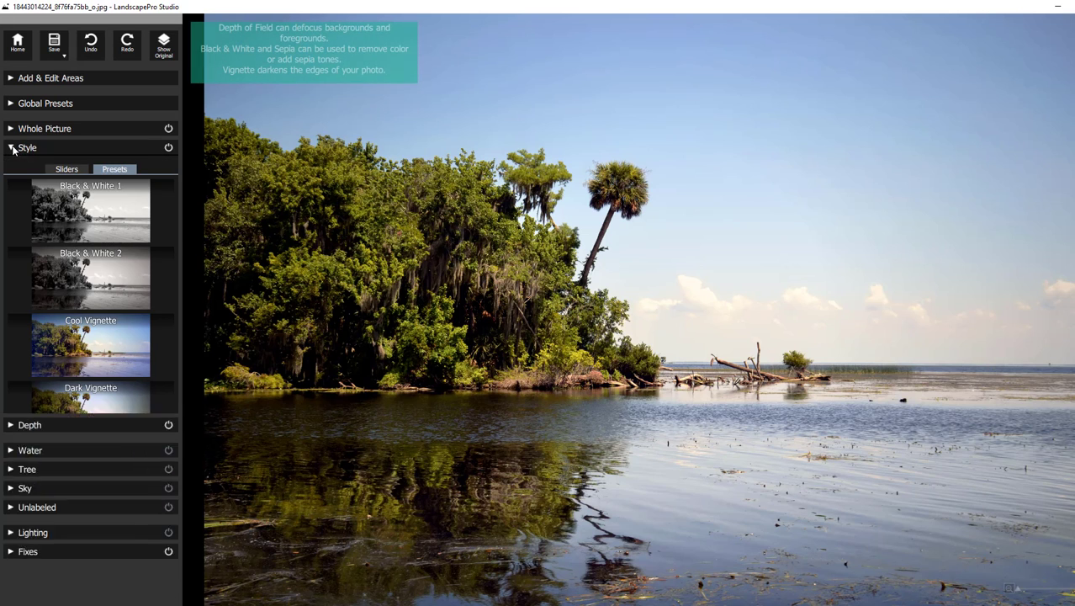
click(87, 338)
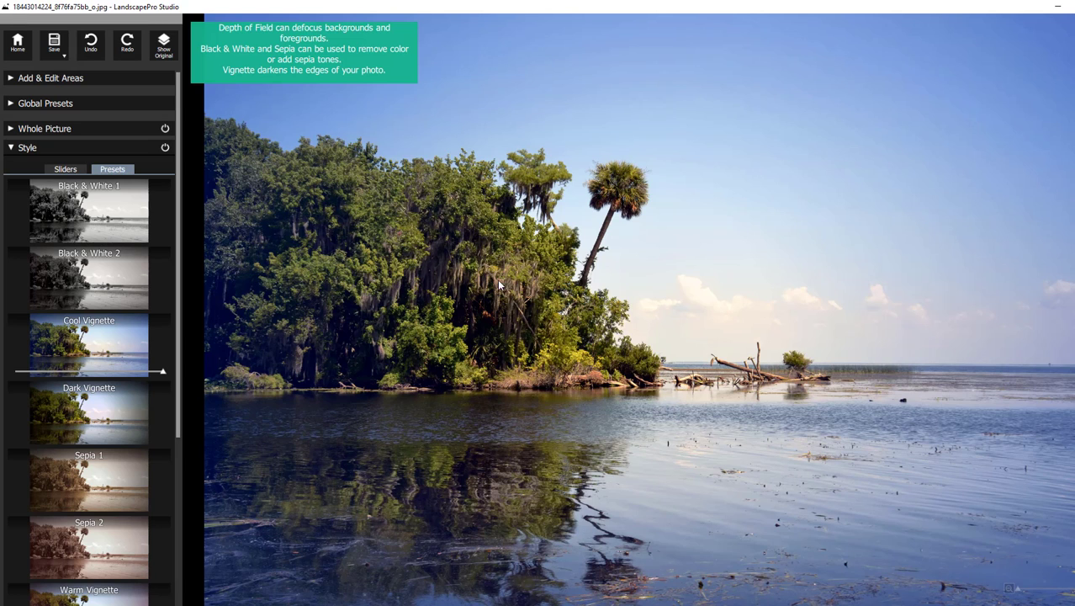
click(108, 481)
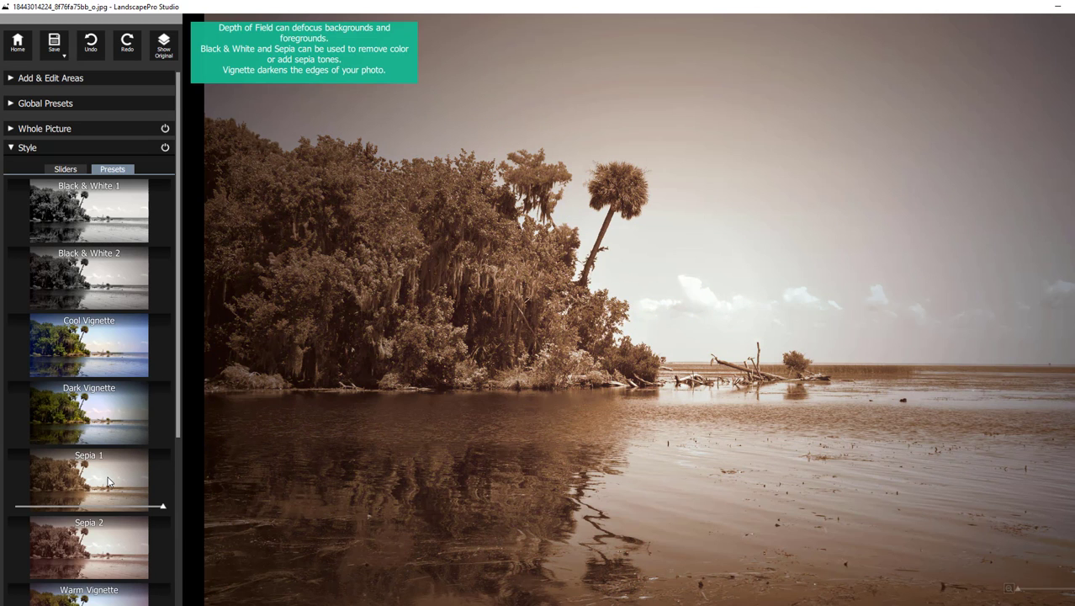
scroll(179, 410, down, 1)
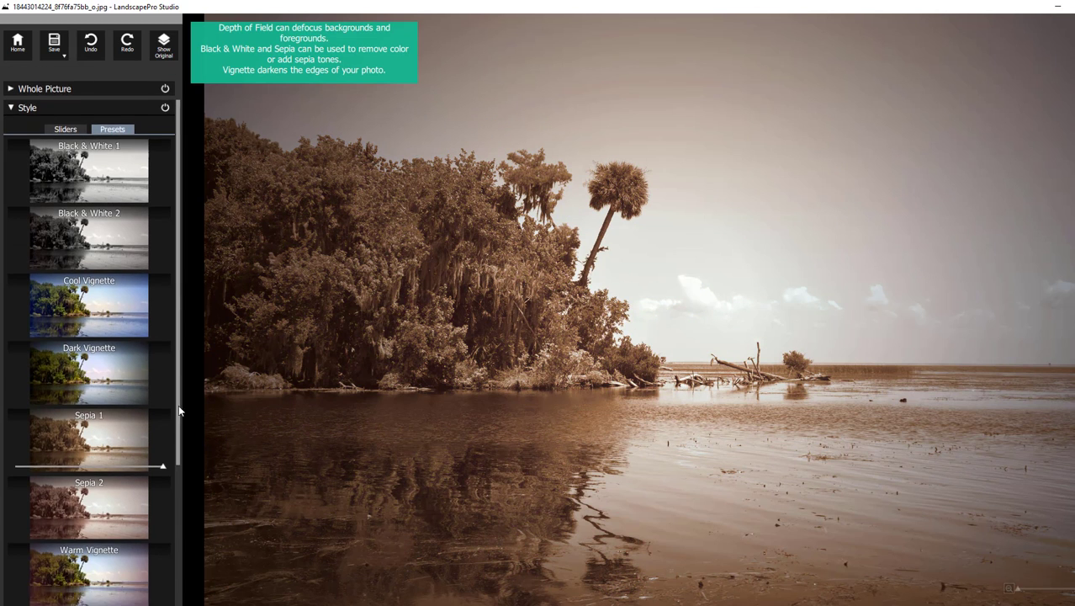
scroll(135, 493, down, 3)
click(112, 425)
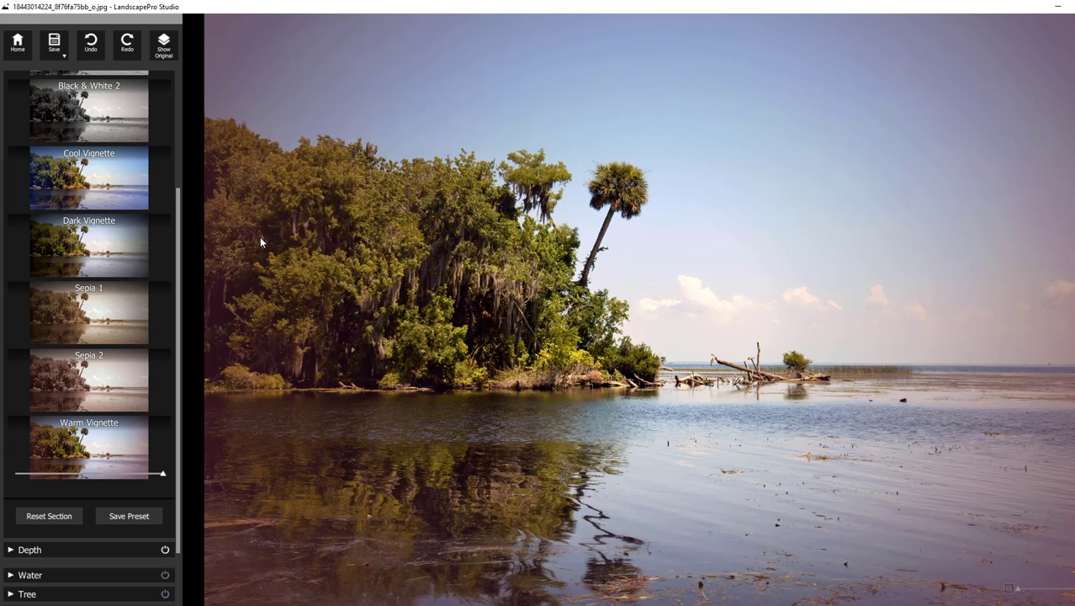
Return to the home screen, view the color management settings, and close the settings
click(17, 42)
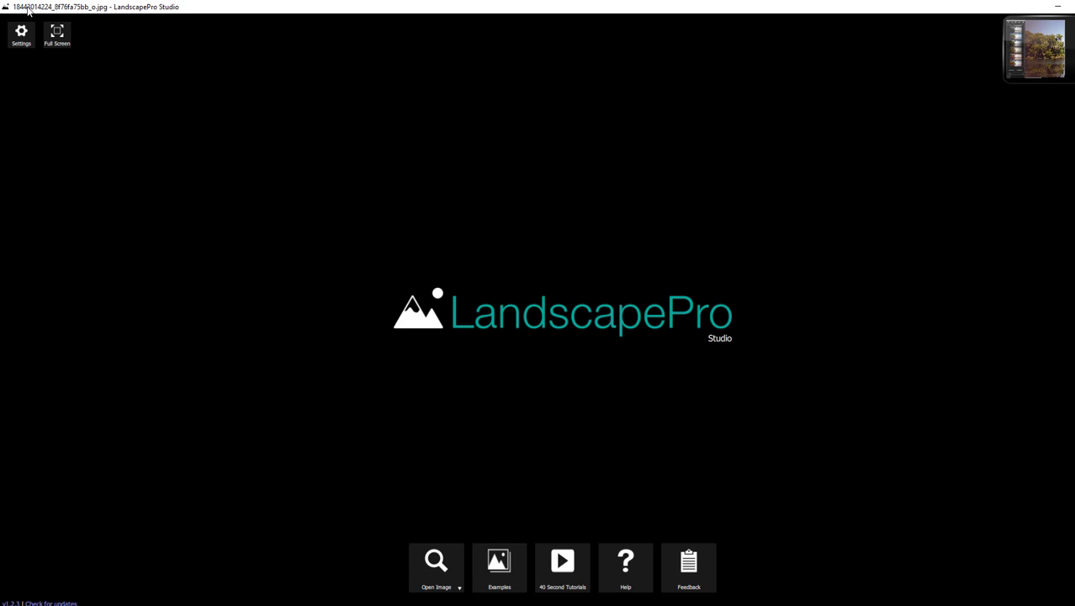
click(21, 36)
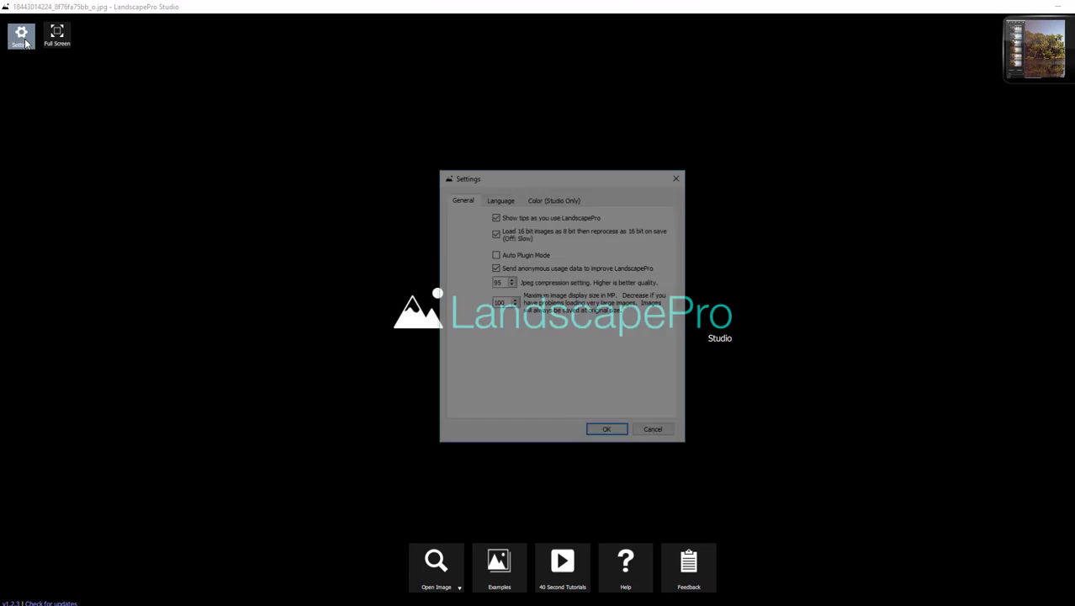
click(571, 199)
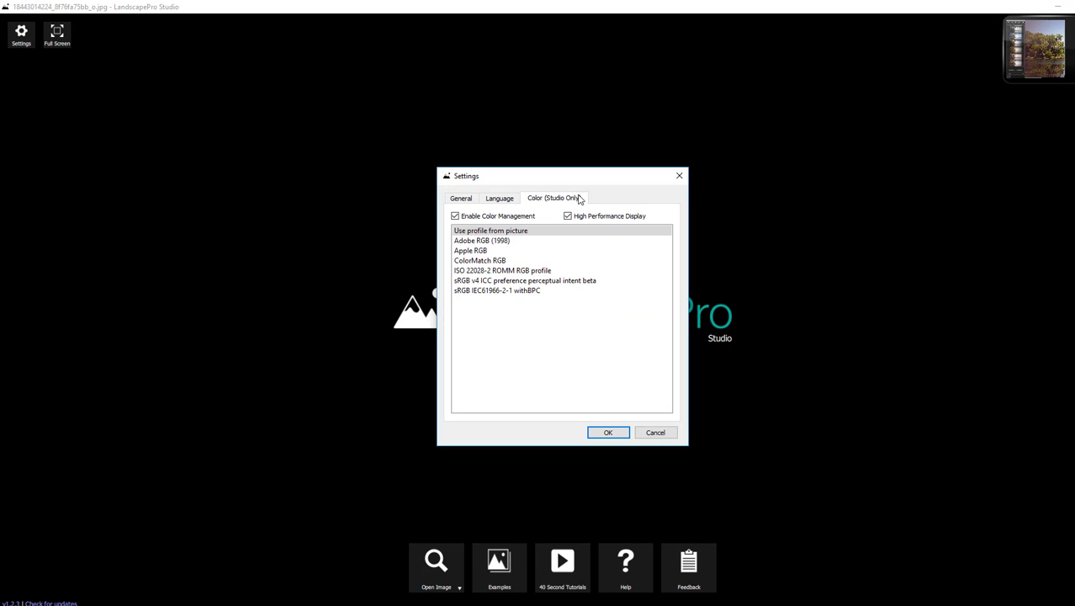
click(679, 176)
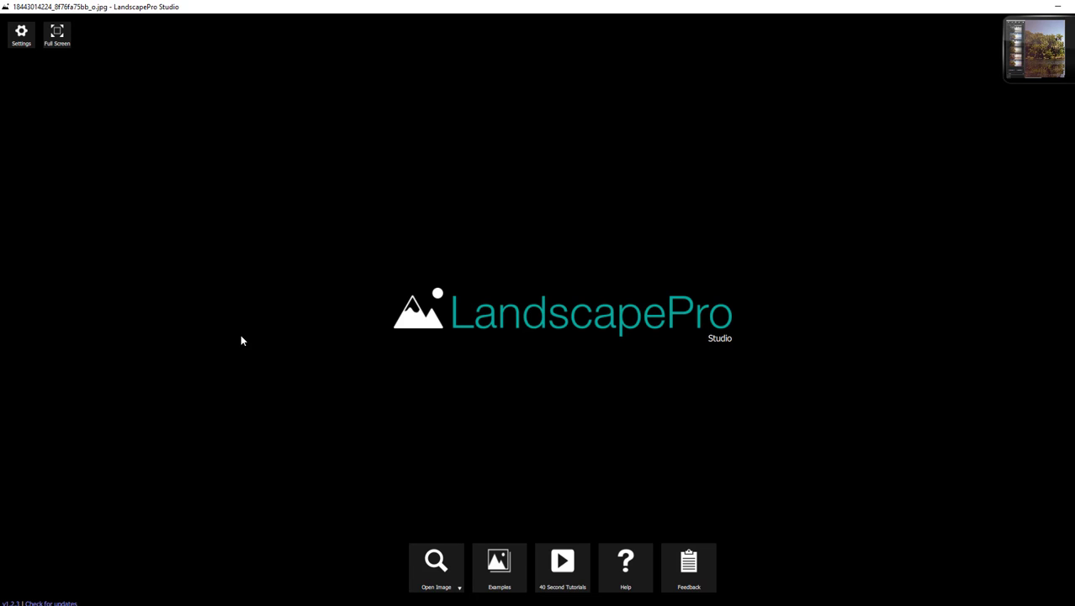
Read through the help page's general tips and topics, view the feedback information, and return to the home screen
click(633, 555)
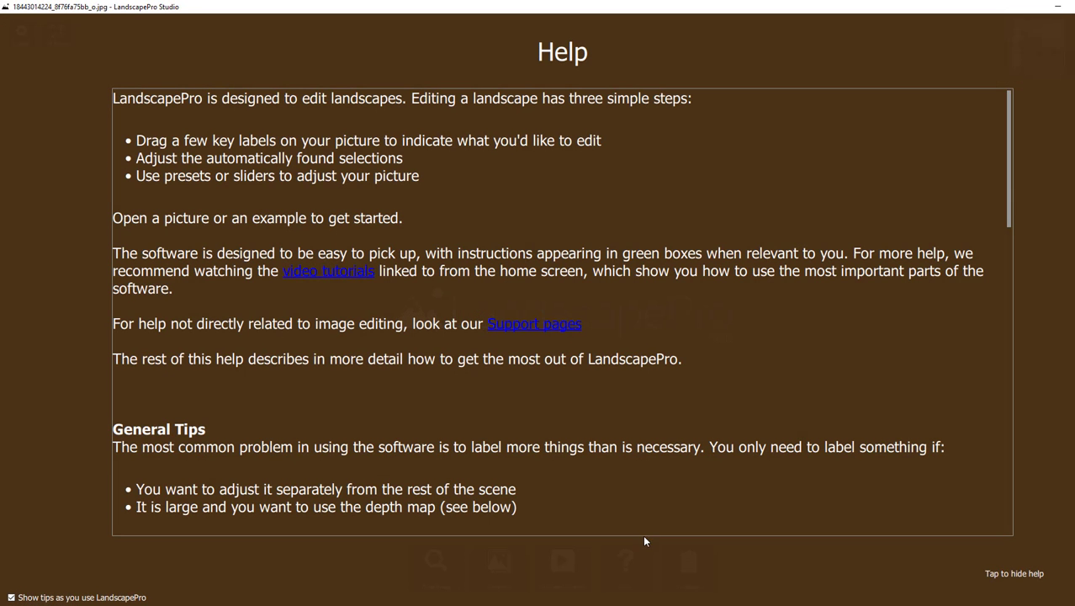
scroll(539, 381, down, 5)
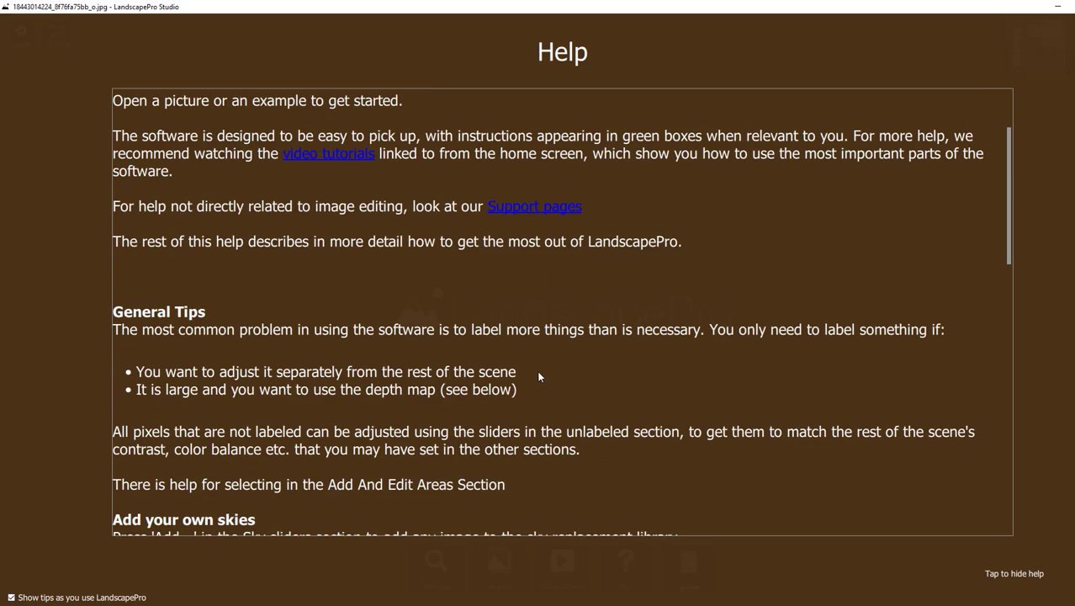
scroll(536, 374, down, 8)
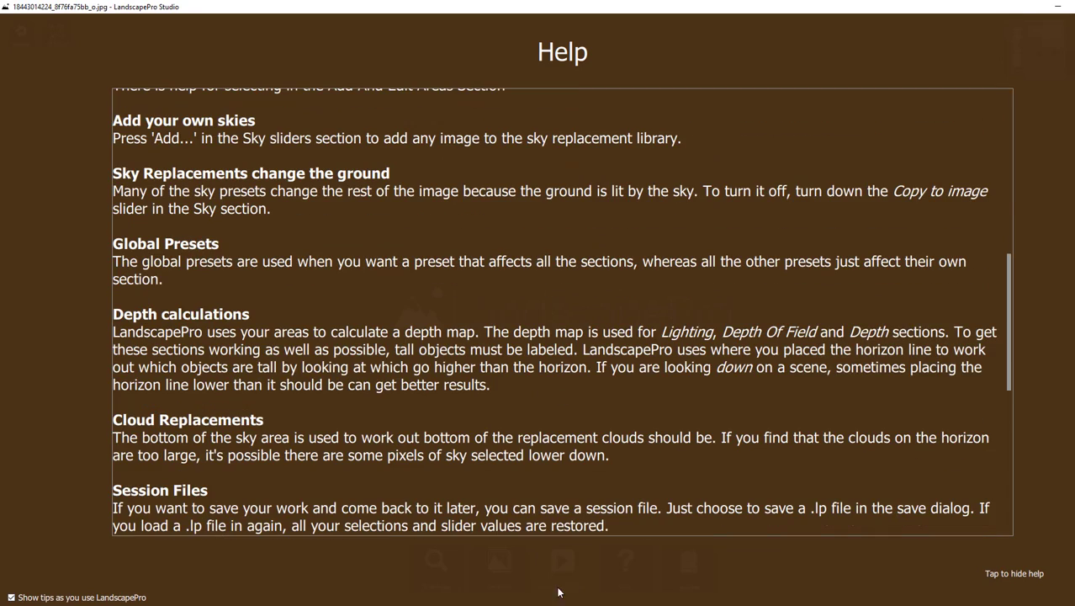
click(96, 144)
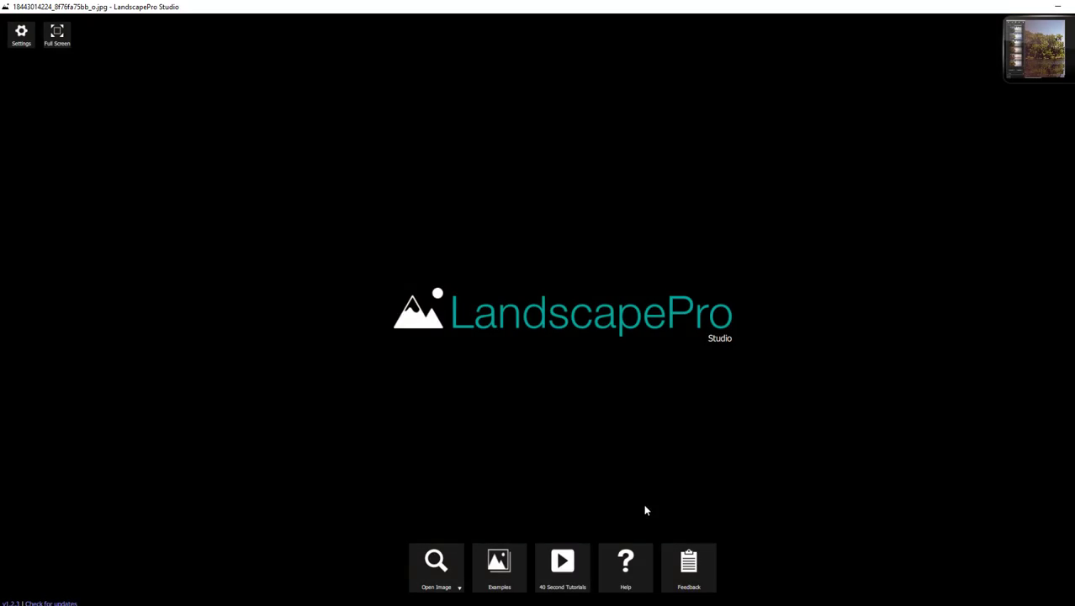
click(691, 562)
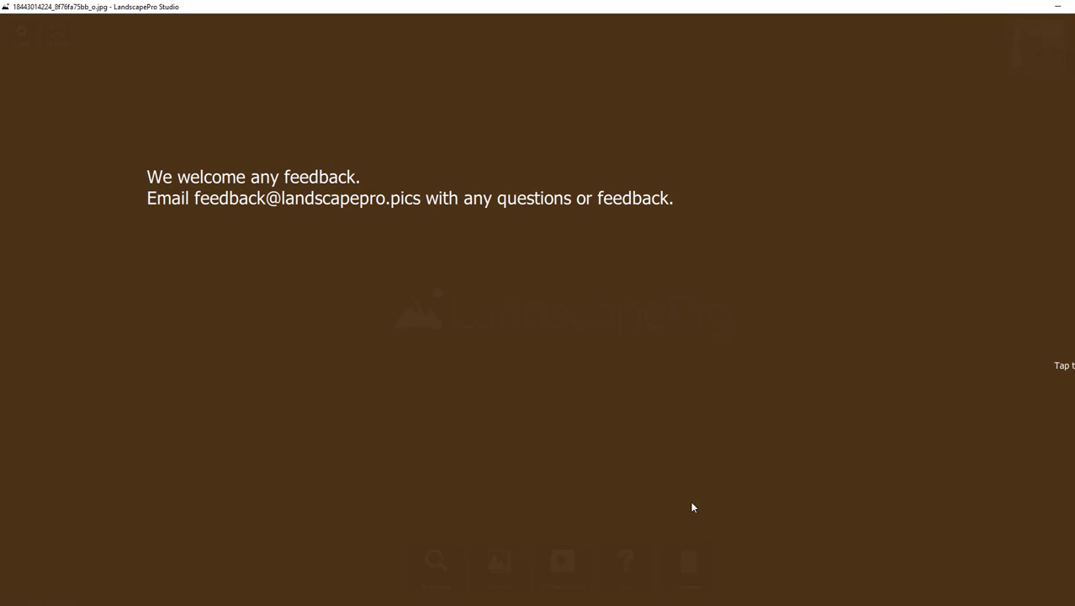
click(558, 384)
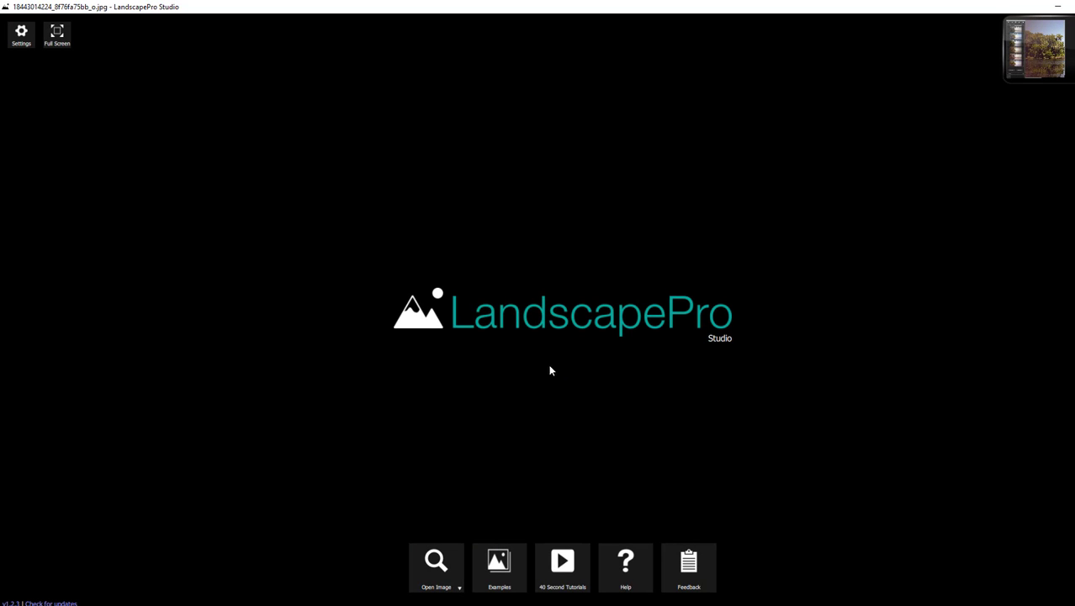